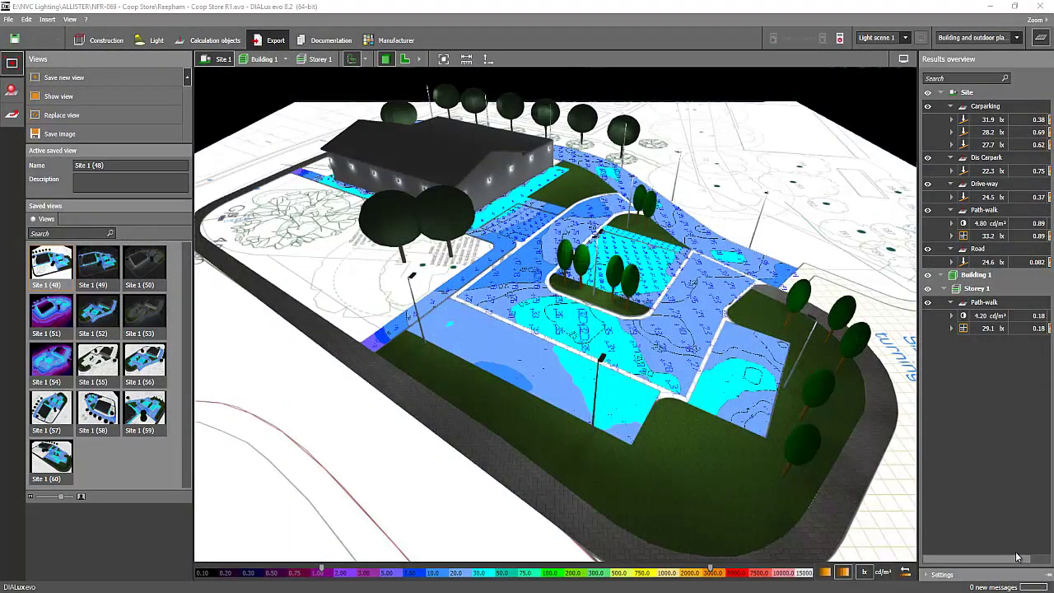
# - Hide the calculation results and false colours over the site, and view the store and car park from several angles
pyautogui.moveTo(718, 352); pyautogui.dragTo(627, 374, button='right')
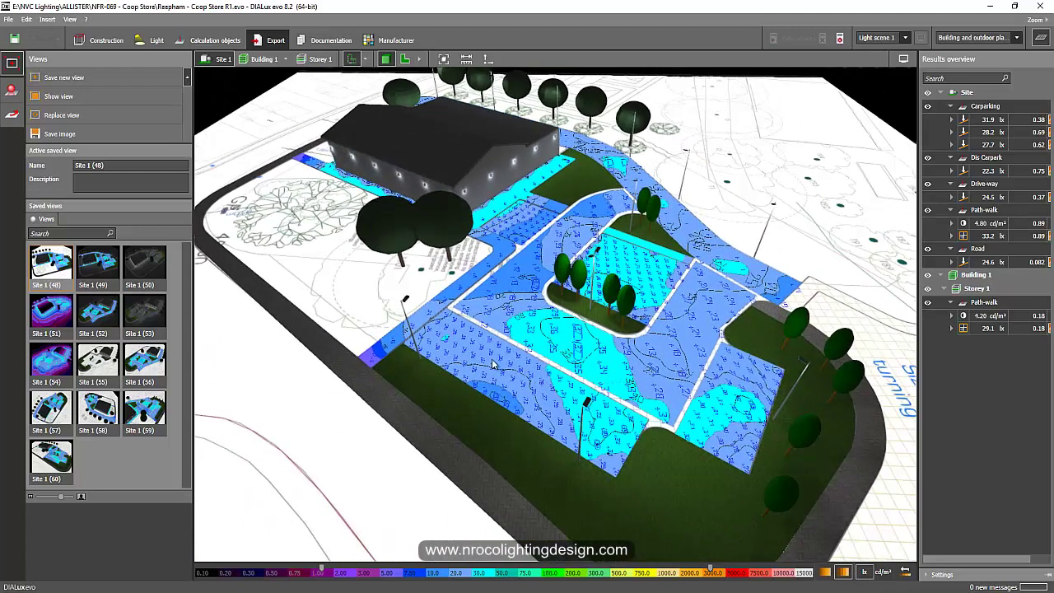
pyautogui.moveTo(425, 321); pyautogui.dragTo(548, 468, button='right')
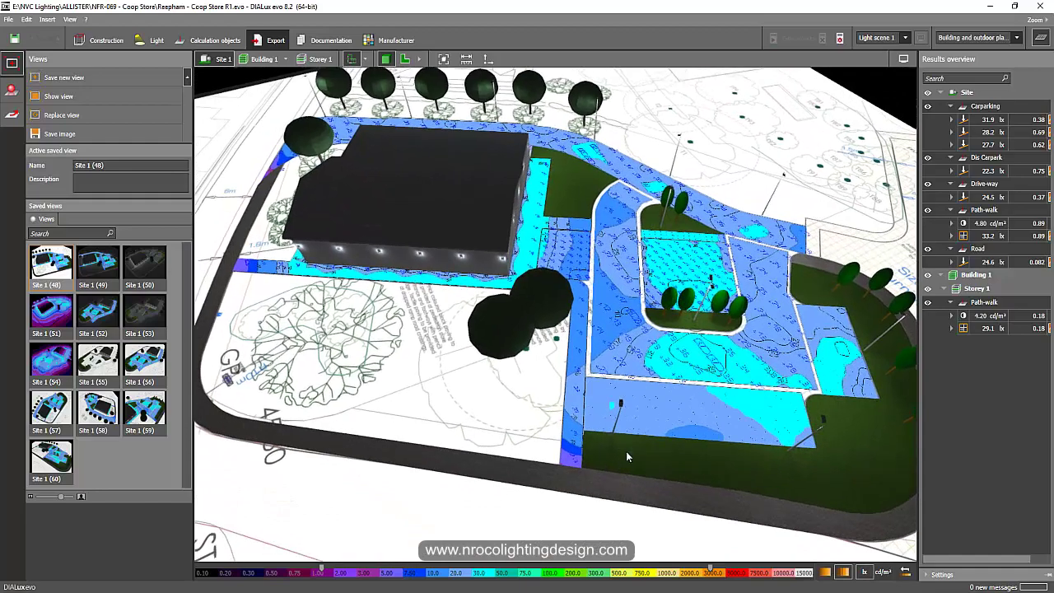
pyautogui.click(1041, 41)
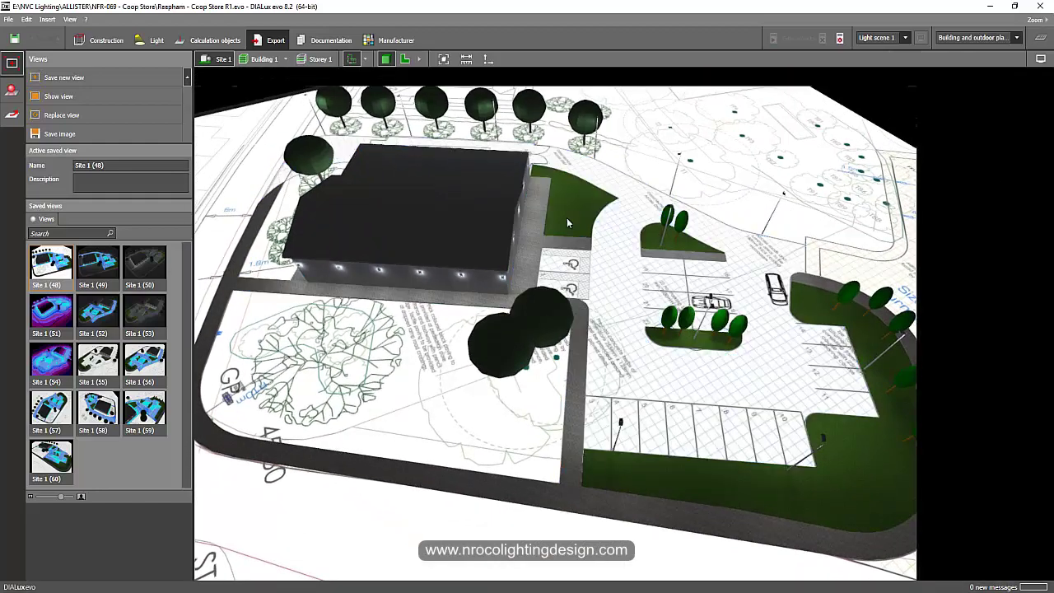
pyautogui.moveTo(405, 294); pyautogui.dragTo(674, 429, button='right')
pyautogui.scroll(-3, 626, 433)
pyautogui.scroll(2, 463, 341)
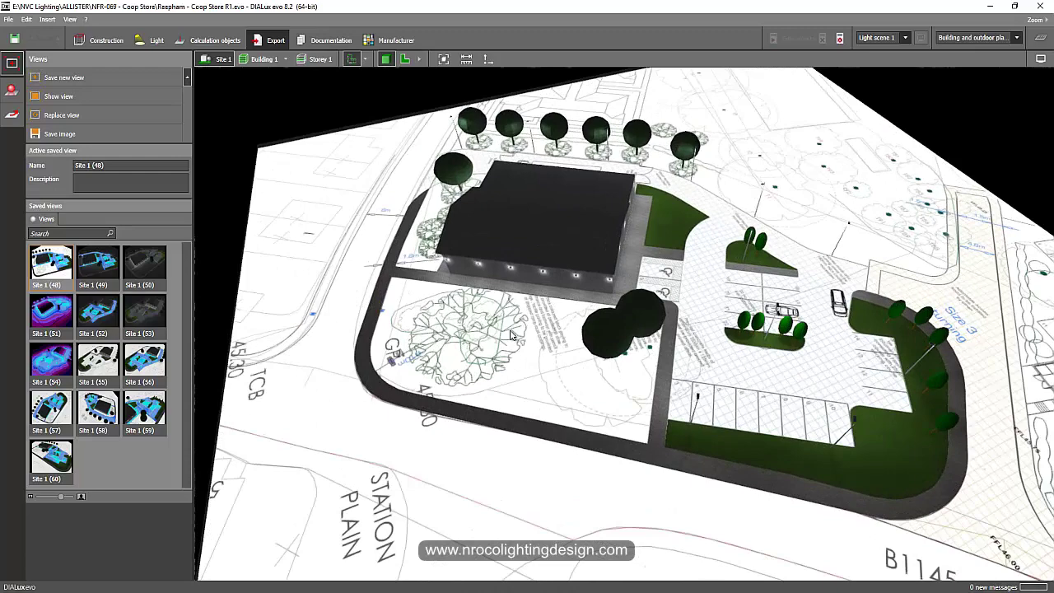
pyautogui.scroll(-2, 512, 335)
pyautogui.scroll(1, 554, 333)
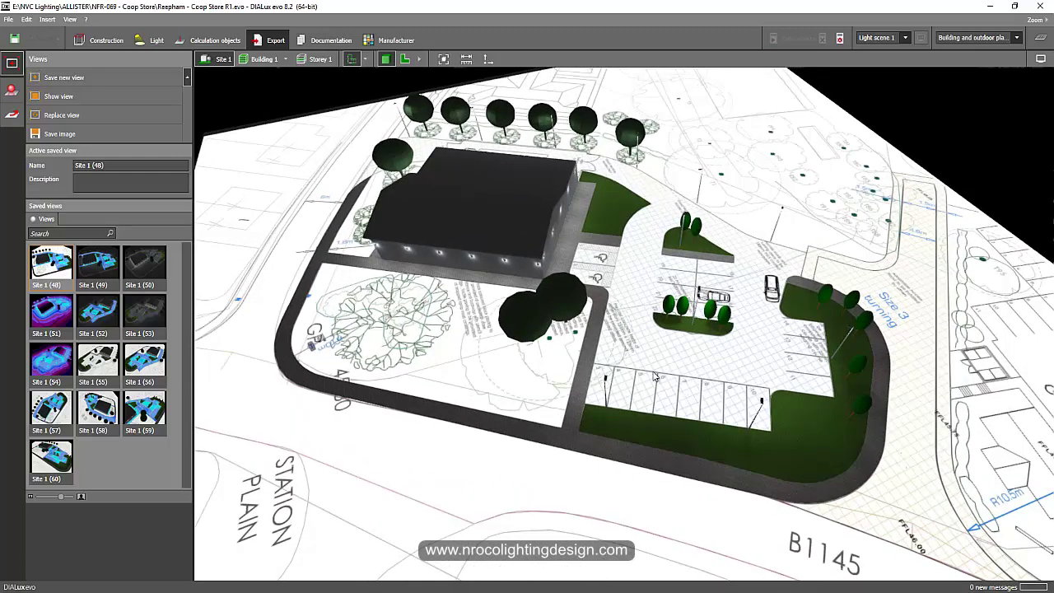
pyautogui.moveTo(729, 362); pyautogui.dragTo(614, 339, button='right')
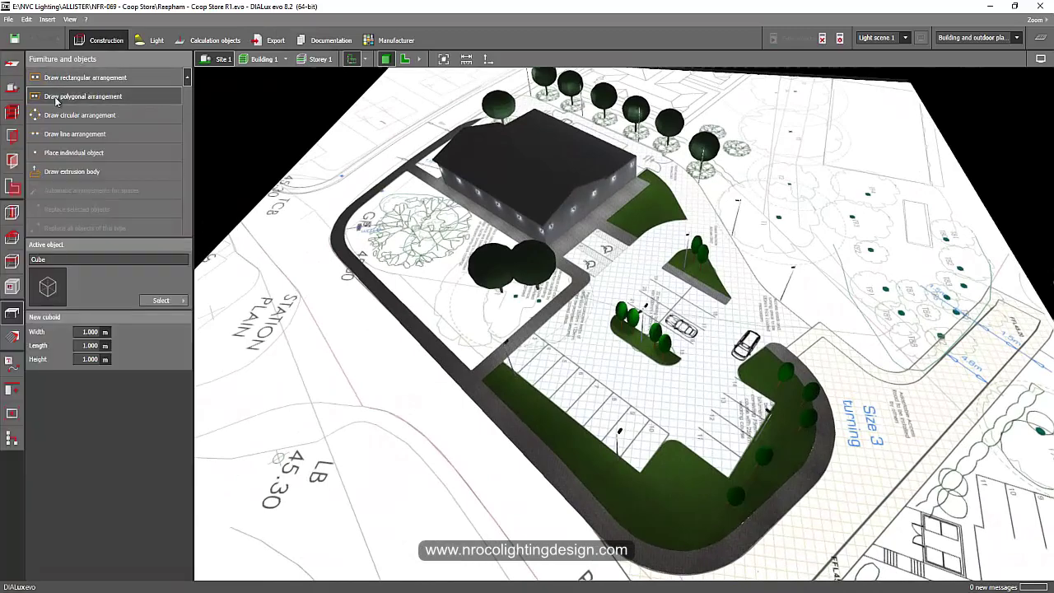
# - Open the loaded plans and toggle the 1610 01-00 PROPOSED SITE PLAN off and back on in the site model
pyautogui.click(9, 65)
pyautogui.moveTo(324, 148); pyautogui.dragTo(424, 288, button='right')
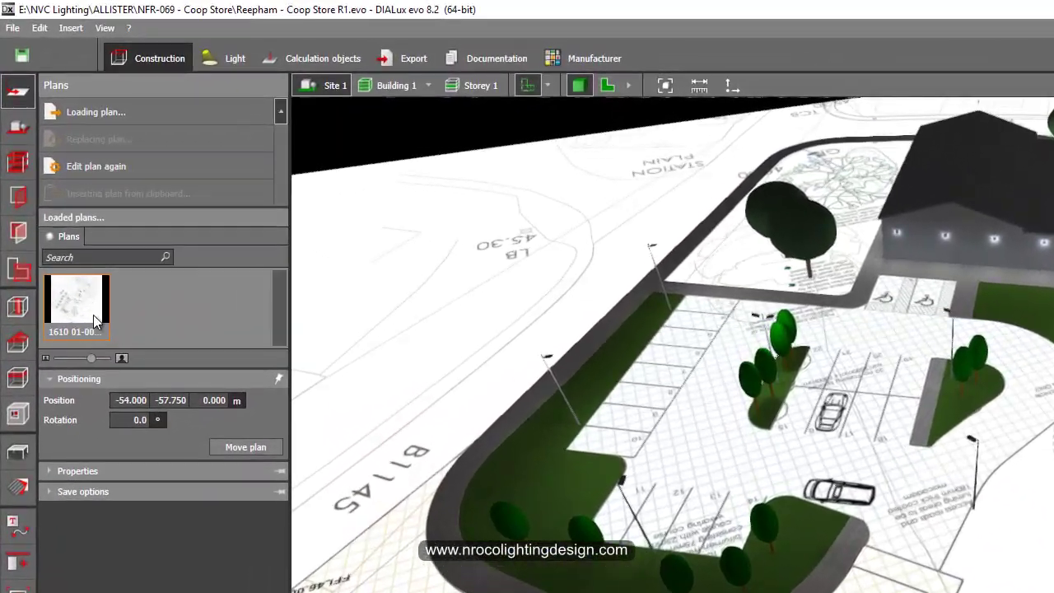
pyautogui.rightClick(86, 311)
pyautogui.click(363, 145)
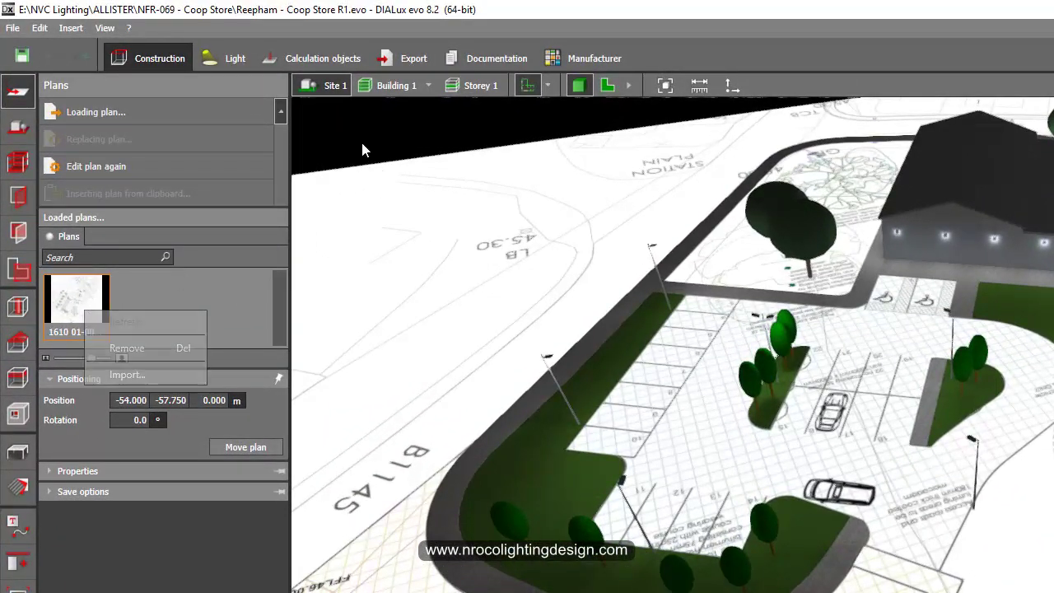
pyautogui.click(546, 86)
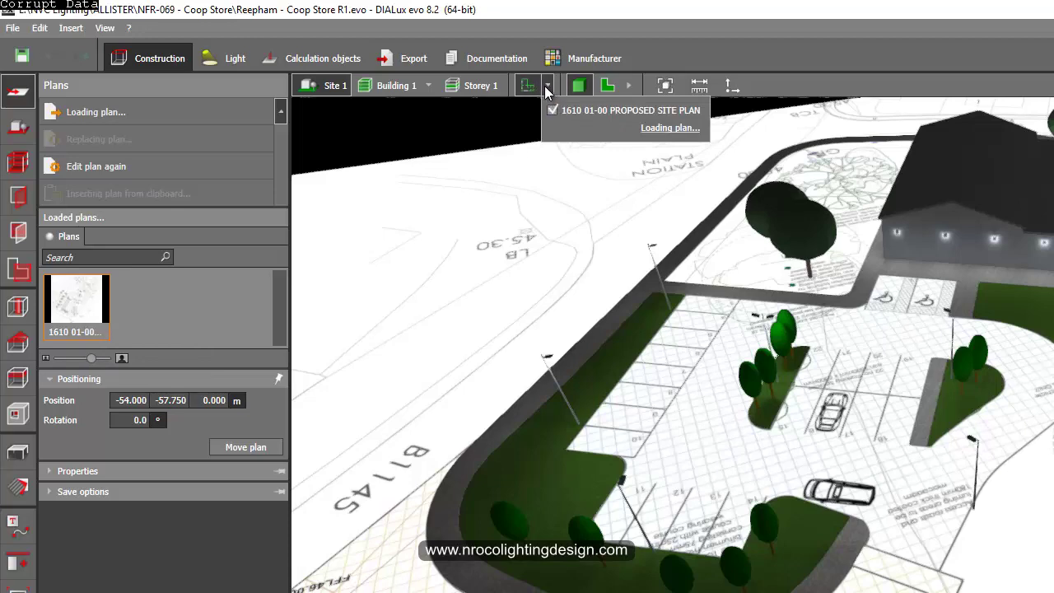
pyautogui.click(551, 108)
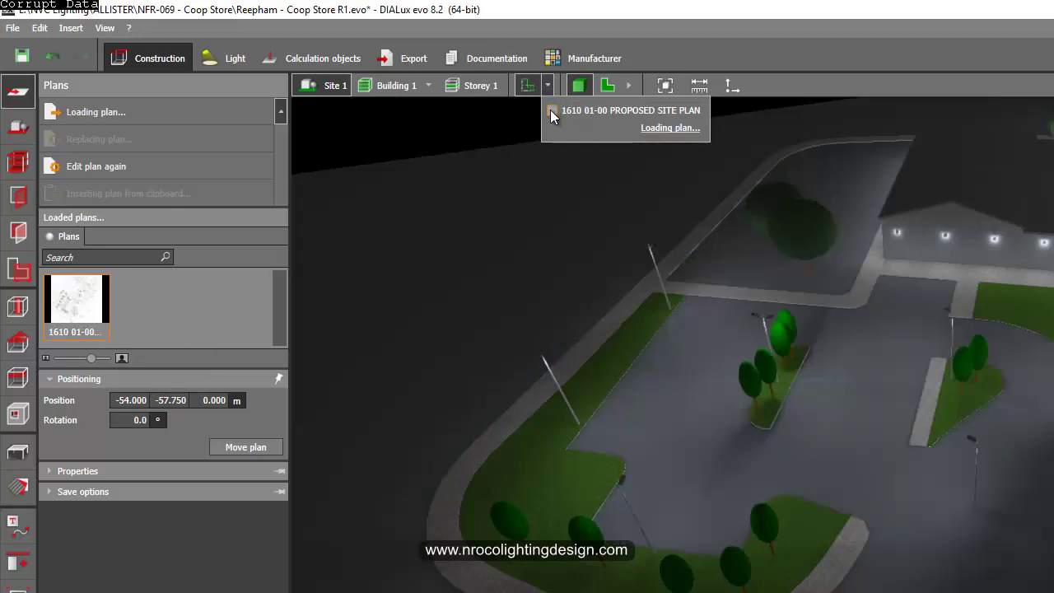
pyautogui.click(551, 109)
# - Examine the car park, planting islands, light poles, disabled bays and store frontage in the 3D site model
pyautogui.moveTo(413, 172)
pyautogui.mouseDown()
pyautogui.moveTo(482, 208)
pyautogui.moveTo(860, 520)
pyautogui.moveTo(793, 508)
pyautogui.moveTo(747, 521)
pyautogui.mouseUp()
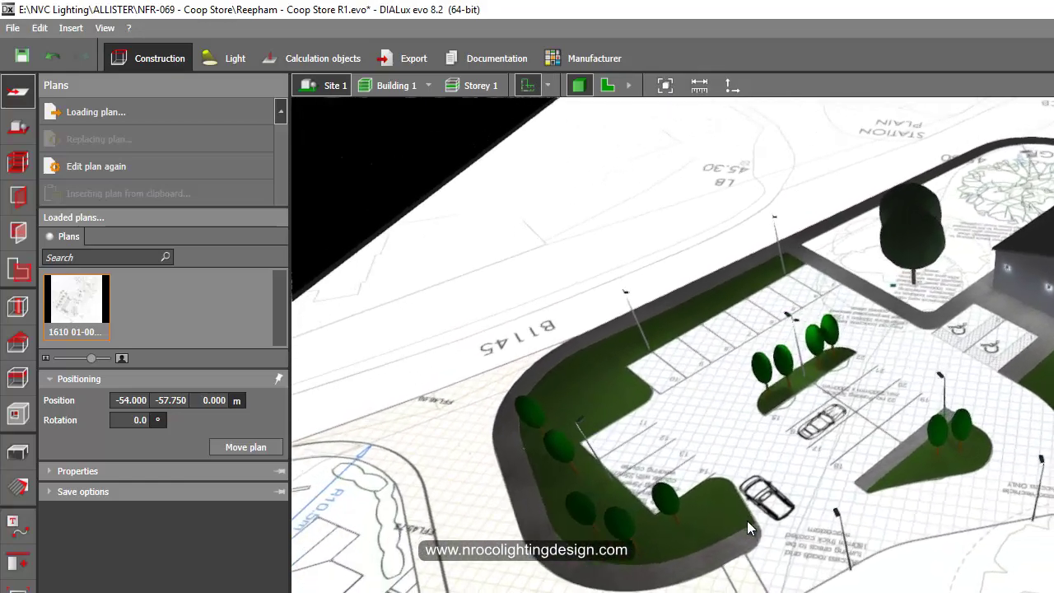
pyautogui.moveTo(898, 506); pyautogui.dragTo(840, 522)
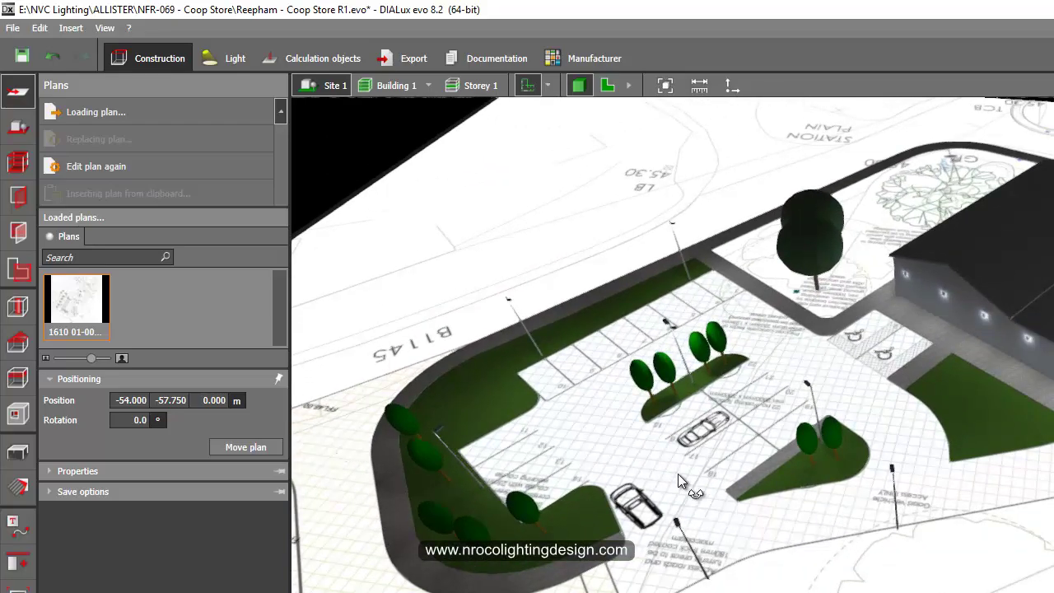
pyautogui.moveTo(677, 474); pyautogui.dragTo(619, 511, button='right')
pyautogui.scroll(1, 619, 511)
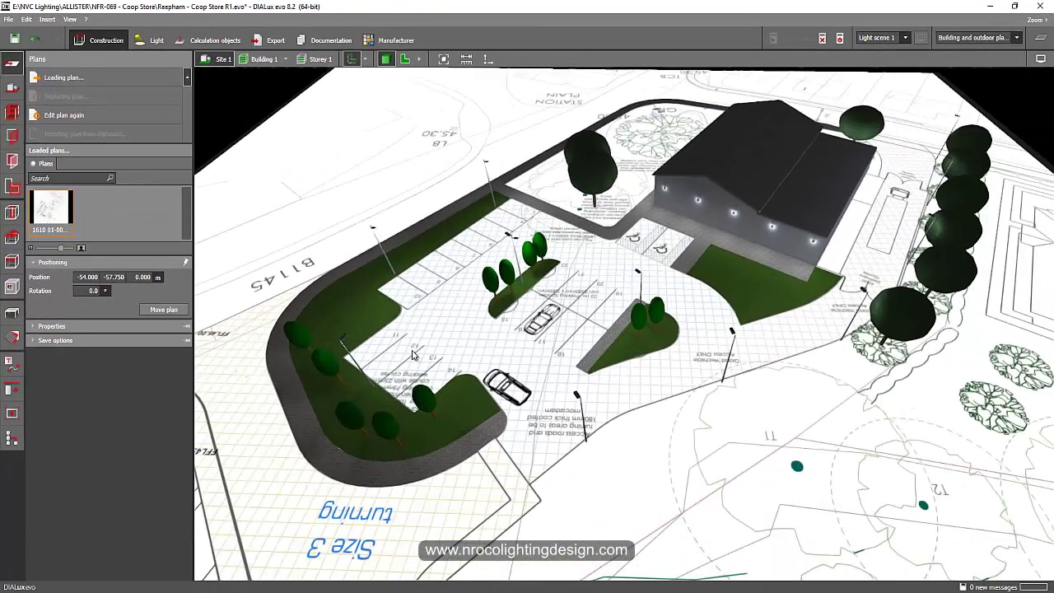
pyautogui.moveTo(418, 368)
pyautogui.mouseDown(button='right')
pyautogui.moveTo(407, 381)
pyautogui.moveTo(424, 375)
pyautogui.moveTo(402, 377)
pyautogui.mouseUp(button='right')
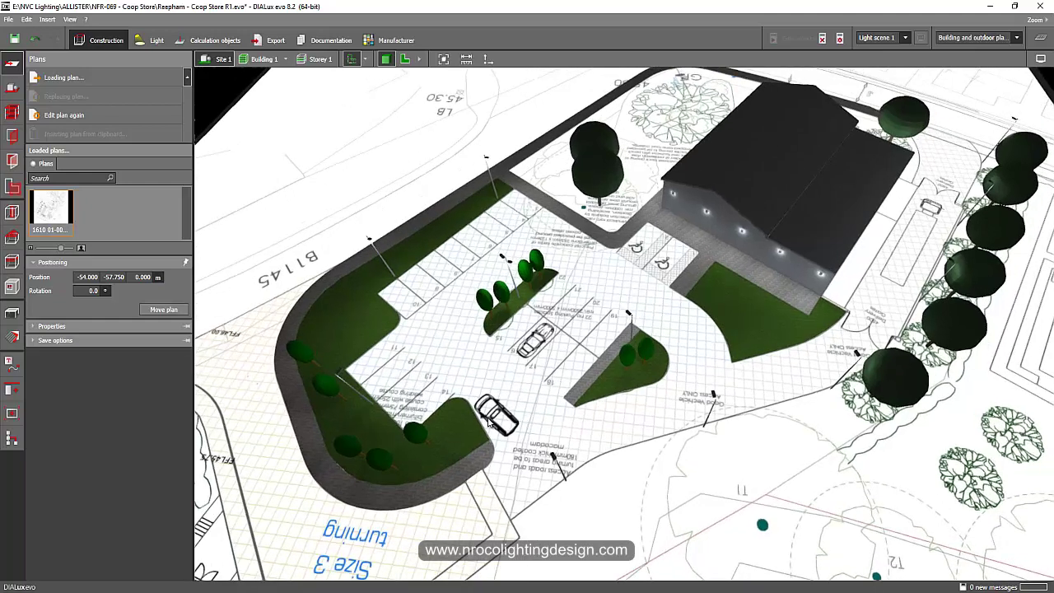
pyautogui.moveTo(406, 400); pyautogui.dragTo(425, 332, button='right')
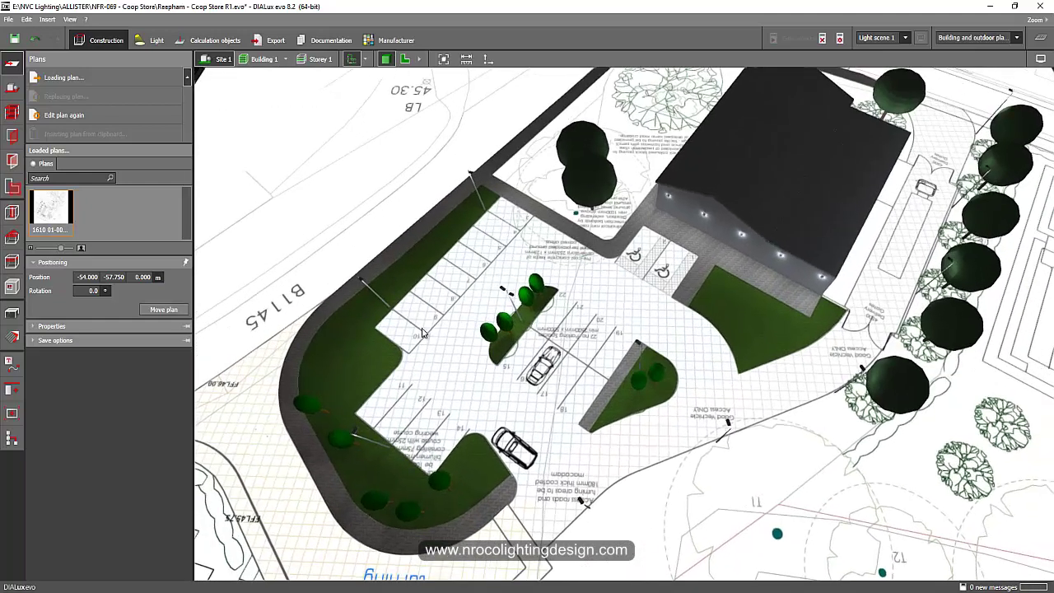
pyautogui.scroll(1, 448, 311)
pyautogui.moveTo(635, 311); pyautogui.dragTo(552, 335)
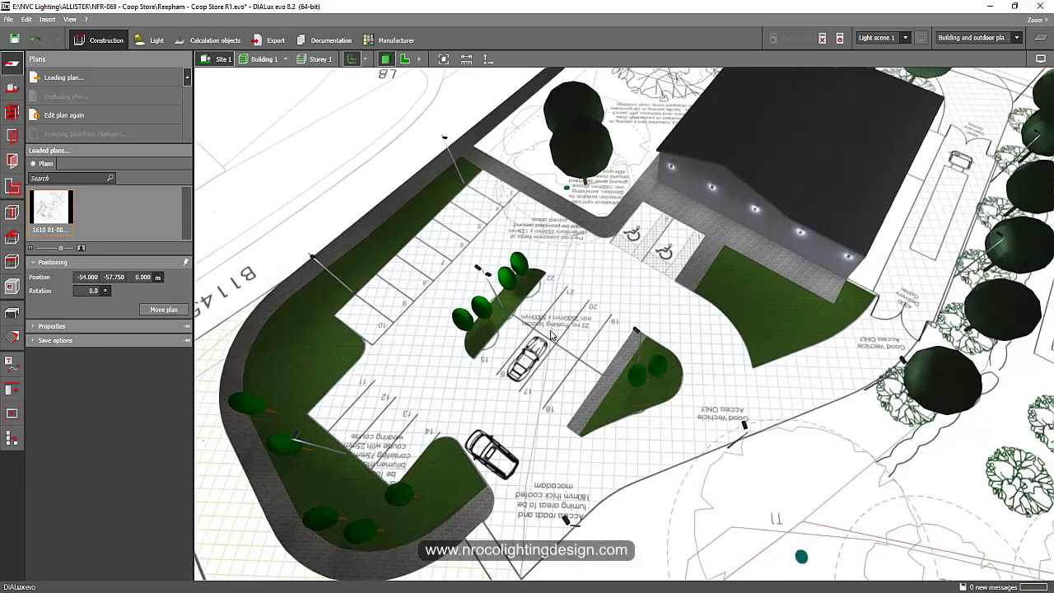
pyautogui.moveTo(534, 433); pyautogui.dragTo(527, 306)
pyautogui.moveTo(537, 309); pyautogui.dragTo(651, 283, button='right')
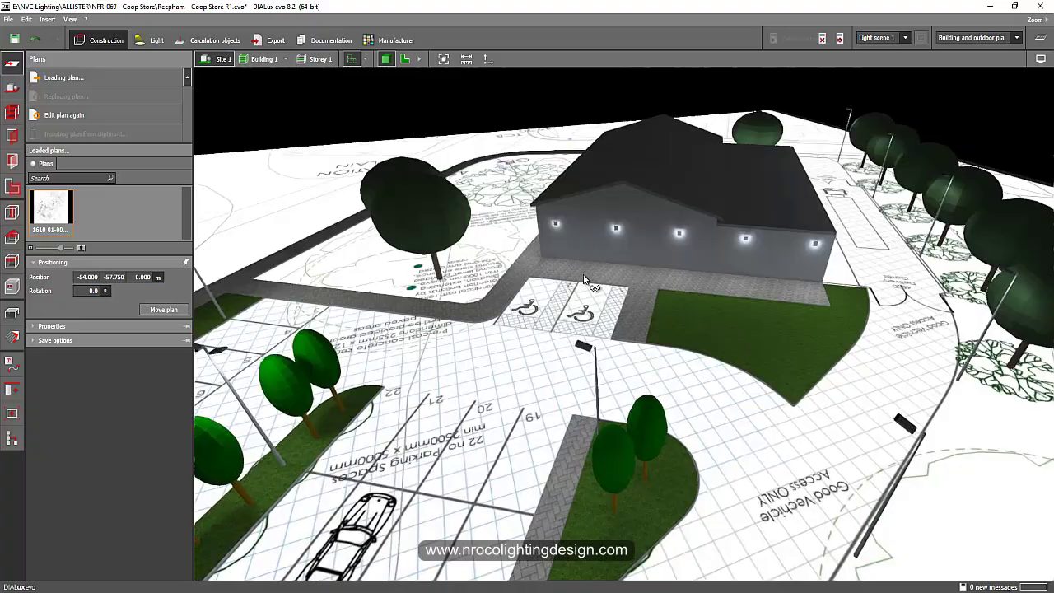
pyautogui.moveTo(584, 277); pyautogui.dragTo(621, 303, button='right')
pyautogui.moveTo(621, 309); pyautogui.dragTo(645, 280)
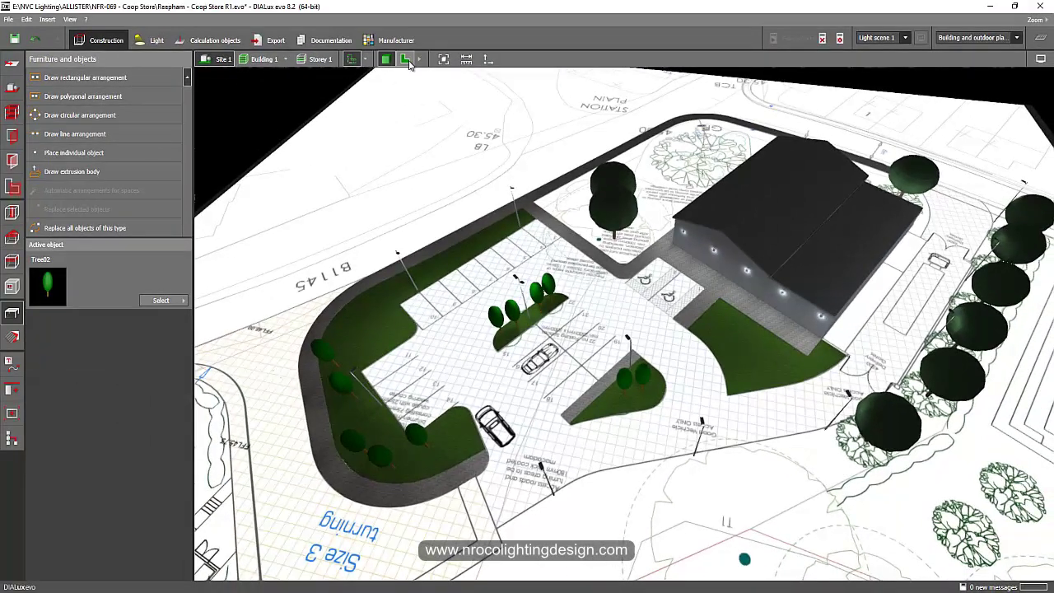
# - Switch the site to the 2D plan view and select the tree beside the delivery gates
pyautogui.click(403, 59)
pyautogui.scroll(5, 622, 449)
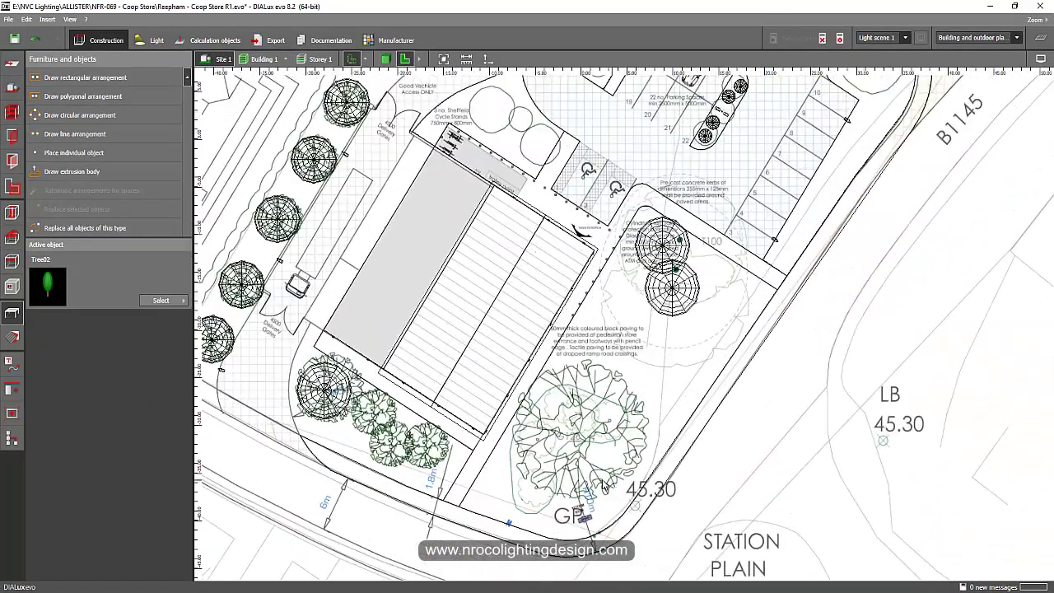
pyautogui.scroll(-3, 586, 465)
pyautogui.scroll(5, 608, 366)
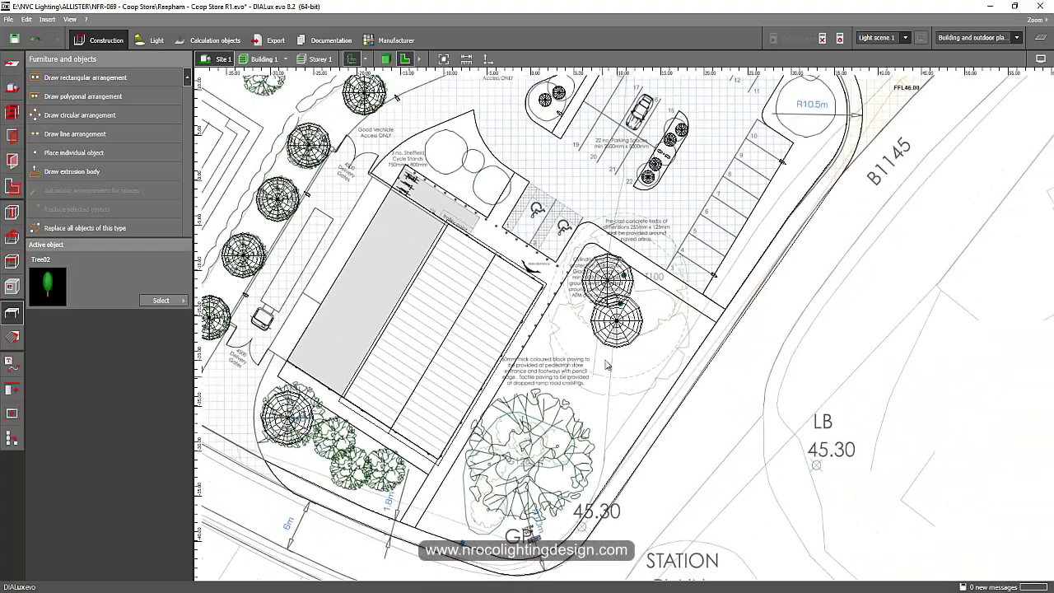
pyautogui.scroll(-3, 599, 362)
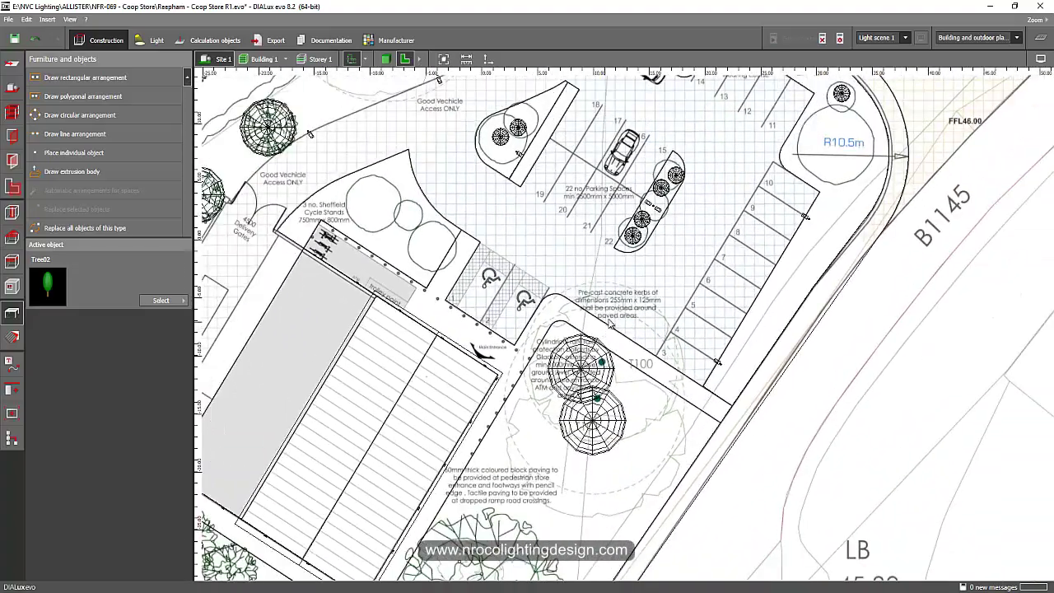
pyautogui.moveTo(608, 319); pyautogui.dragTo(562, 424, button='middle')
pyautogui.moveTo(409, 339); pyautogui.dragTo(524, 340, button='middle')
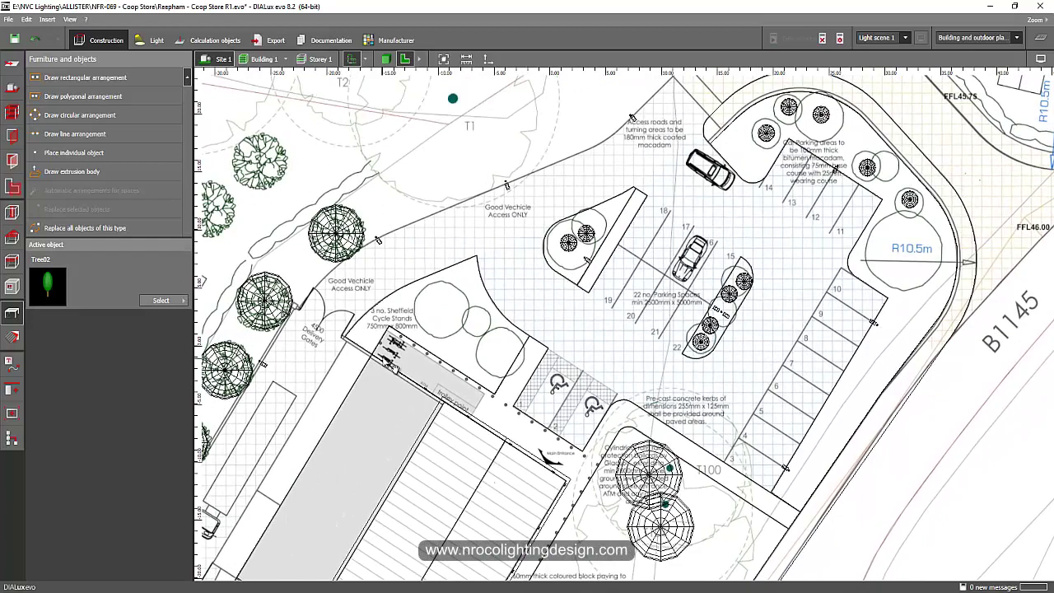
pyautogui.scroll(-2, 519, 348)
pyautogui.scroll(3, 452, 263)
pyautogui.click(374, 296)
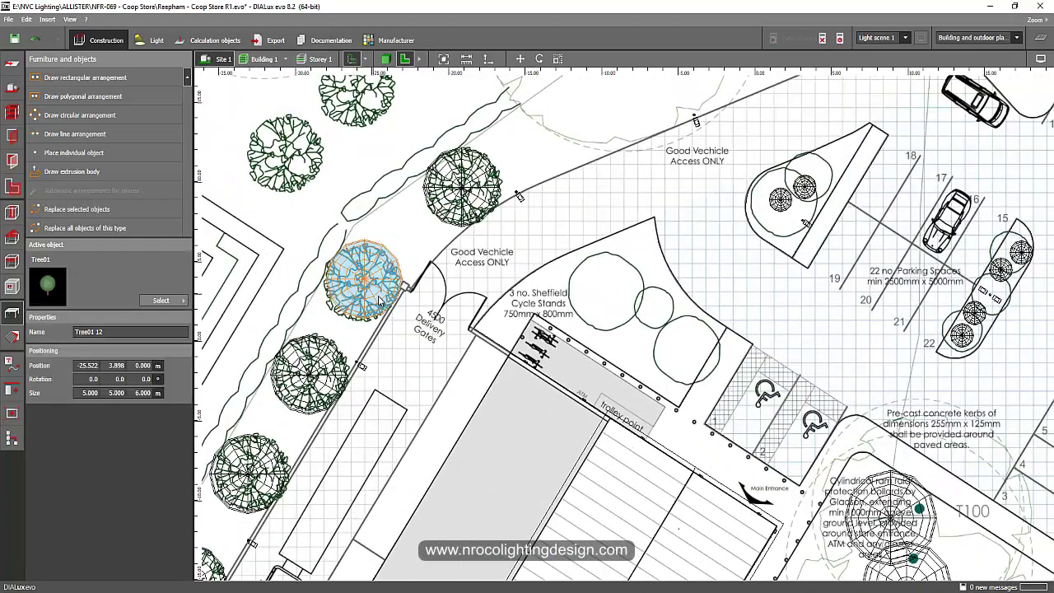
# - Check the placement of the other trees along the delivery lane and the larger tree behind the store against the plan
pyautogui.scroll(-3, 375, 297)
pyautogui.click(352, 347)
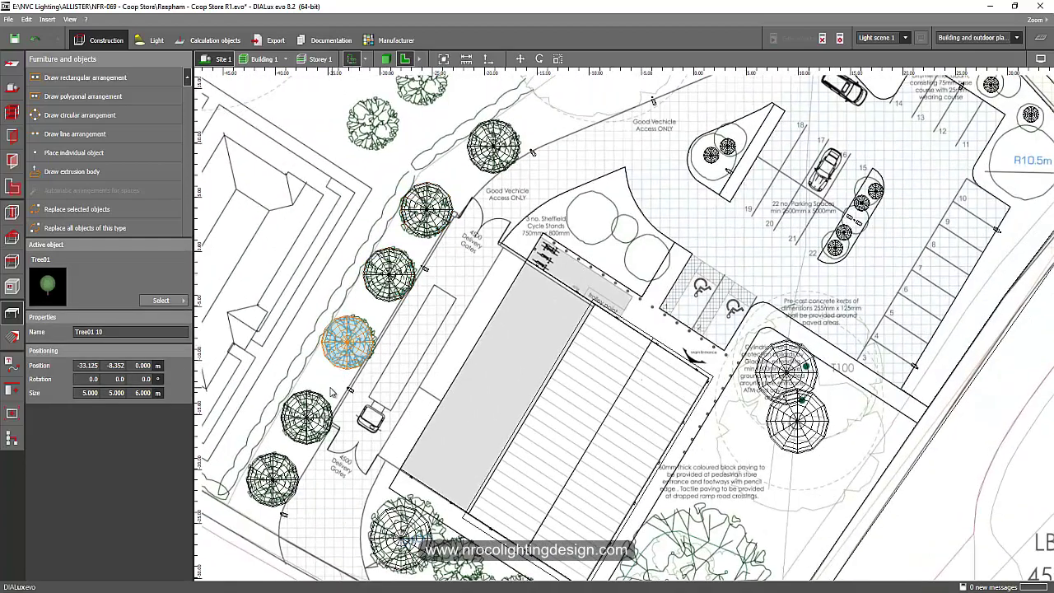
pyautogui.moveTo(351, 347); pyautogui.dragTo(395, 271, button='middle')
pyautogui.click(353, 354)
pyautogui.click(319, 407)
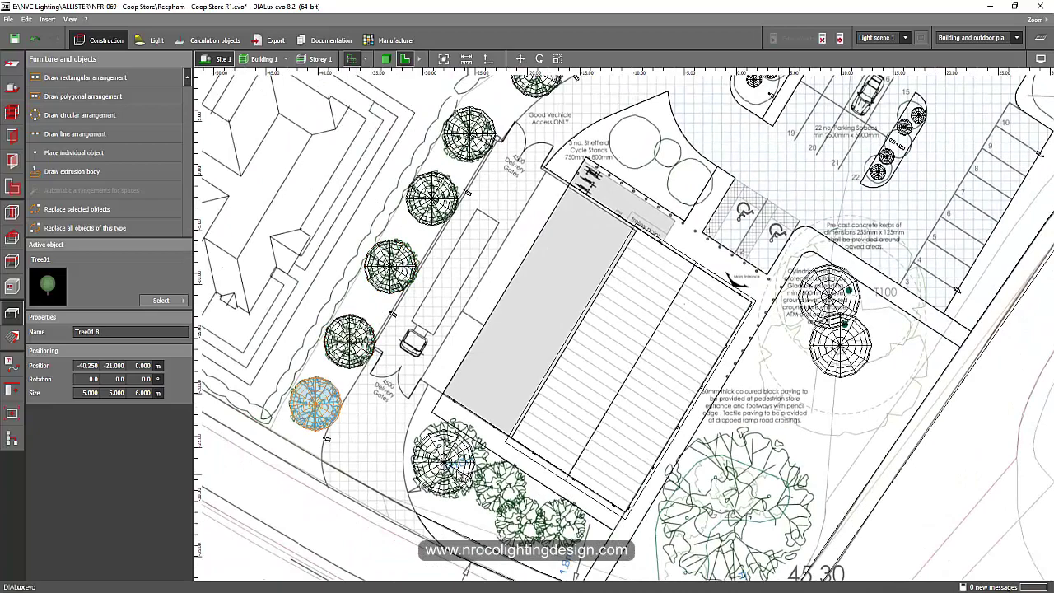
pyautogui.moveTo(453, 465); pyautogui.dragTo(419, 454, button='middle')
pyautogui.click(428, 461)
# - Examine the plan around the store, comparing the trees near the main entrance and behind the building with the drawn tree symbols
pyautogui.moveTo(481, 486); pyautogui.dragTo(362, 397, button='middle')
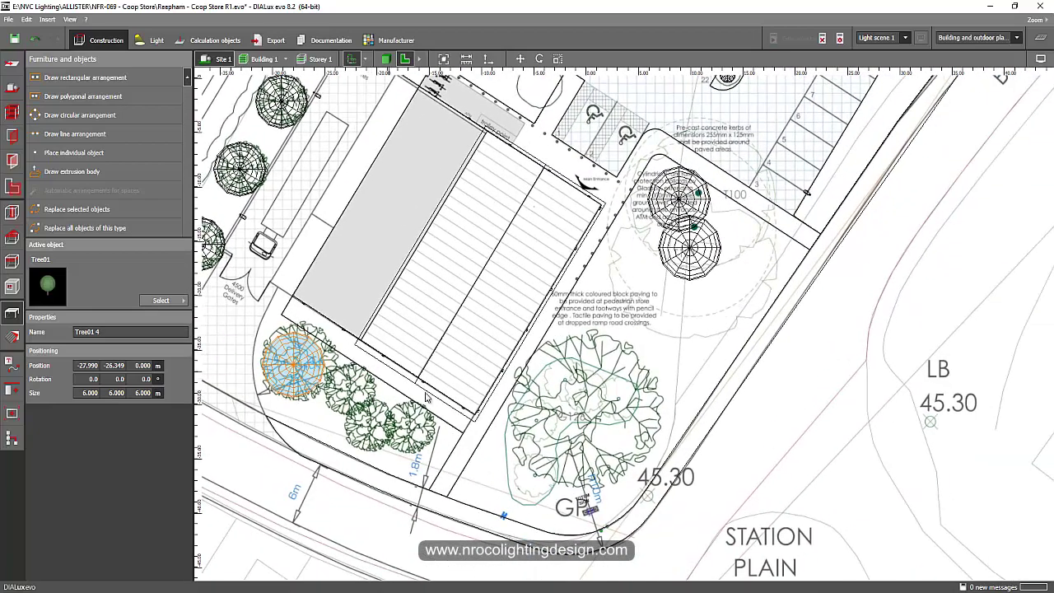
pyautogui.scroll(1, 284, 348)
pyautogui.moveTo(680, 420); pyautogui.dragTo(600, 502, button='middle')
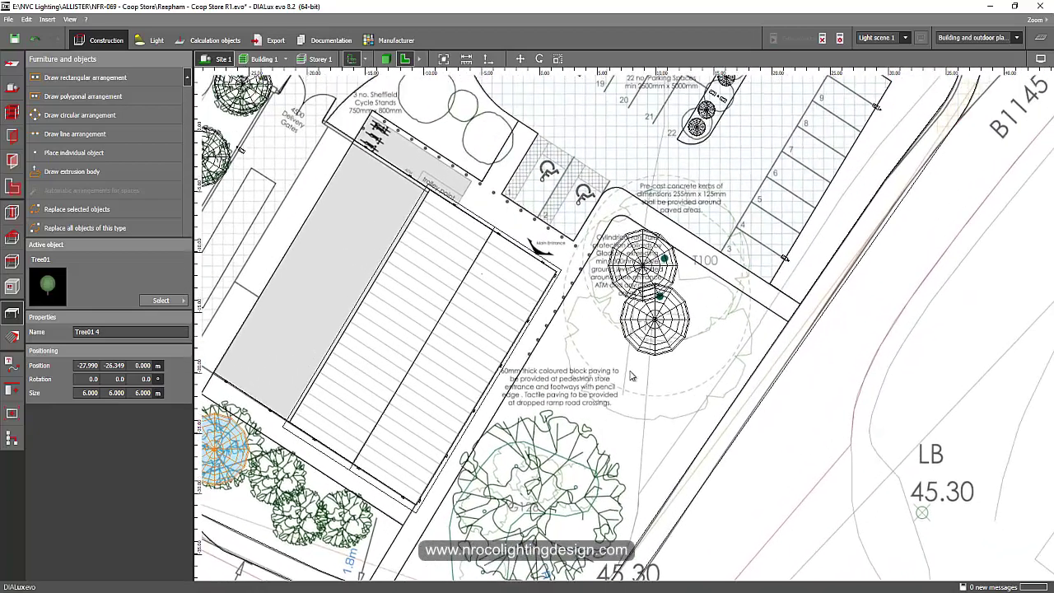
pyautogui.moveTo(547, 475); pyautogui.dragTo(582, 387, button='middle')
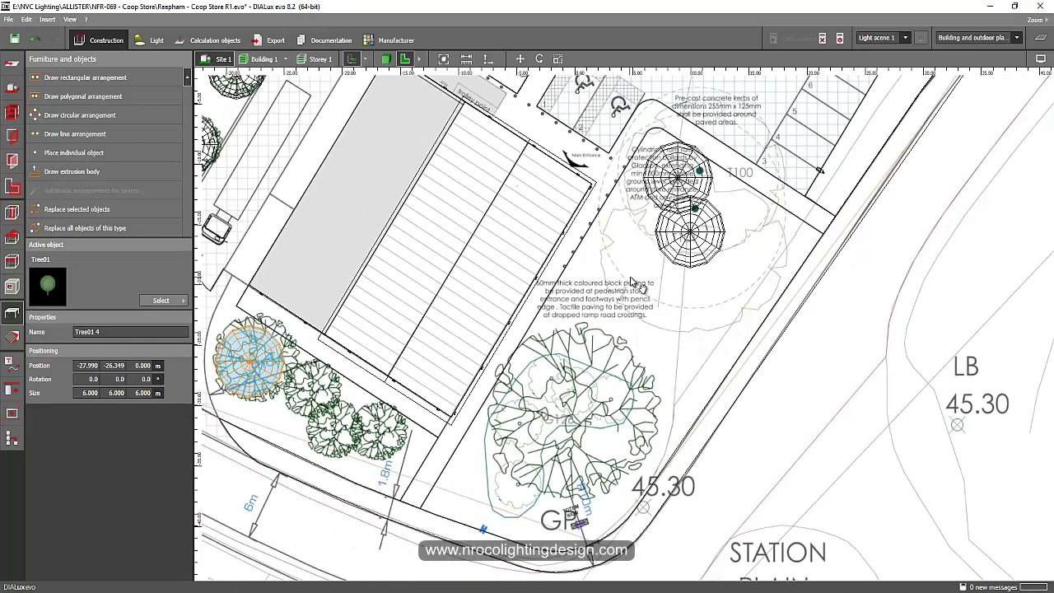
pyautogui.moveTo(632, 281); pyautogui.dragTo(665, 285, button='middle')
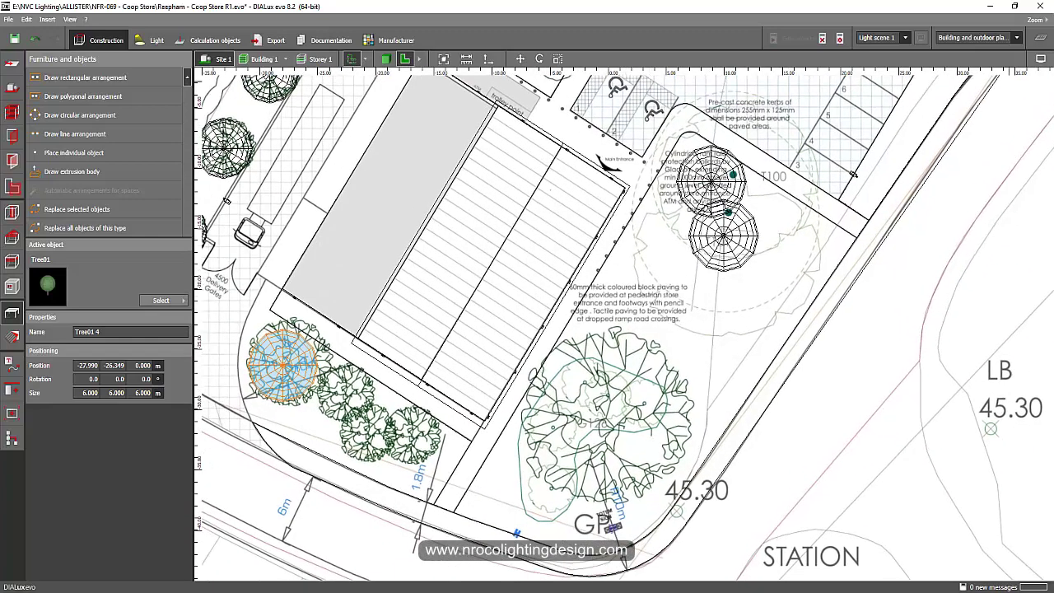
pyautogui.click(1039, 41)
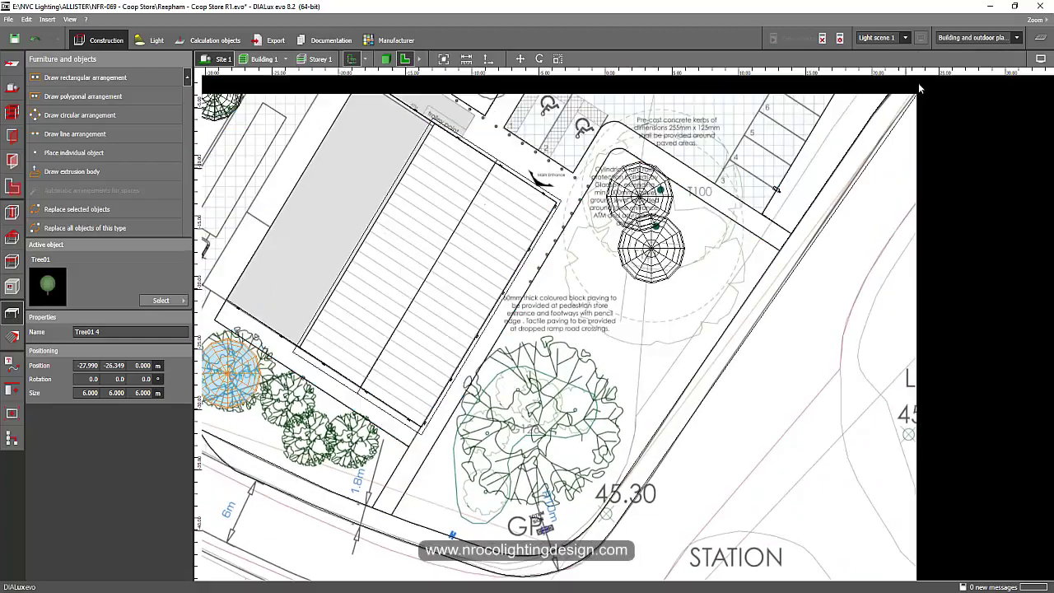
pyautogui.click(1040, 38)
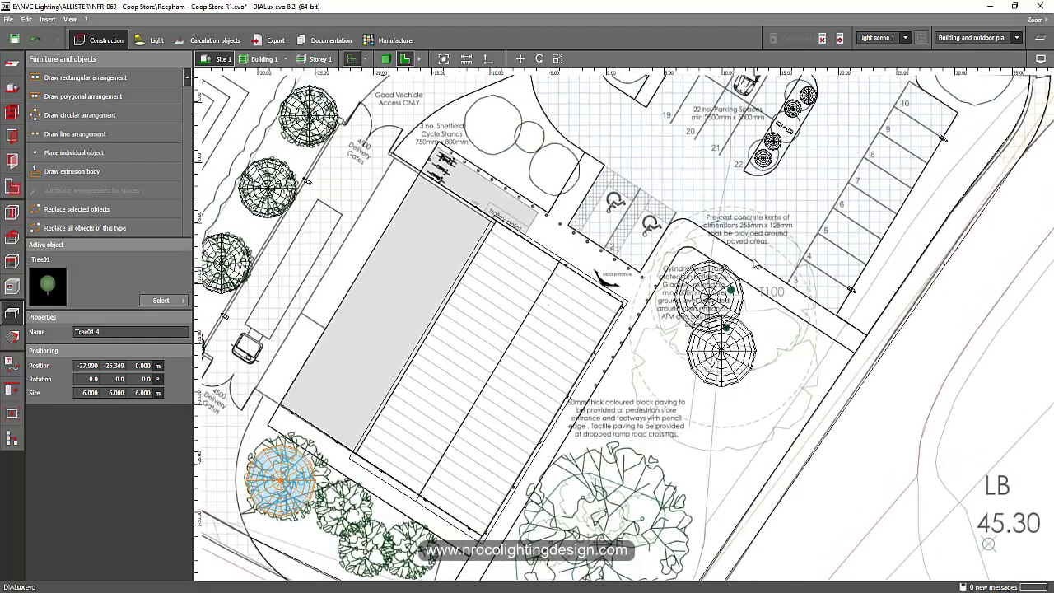
pyautogui.moveTo(751, 248); pyautogui.dragTo(794, 184, button='middle')
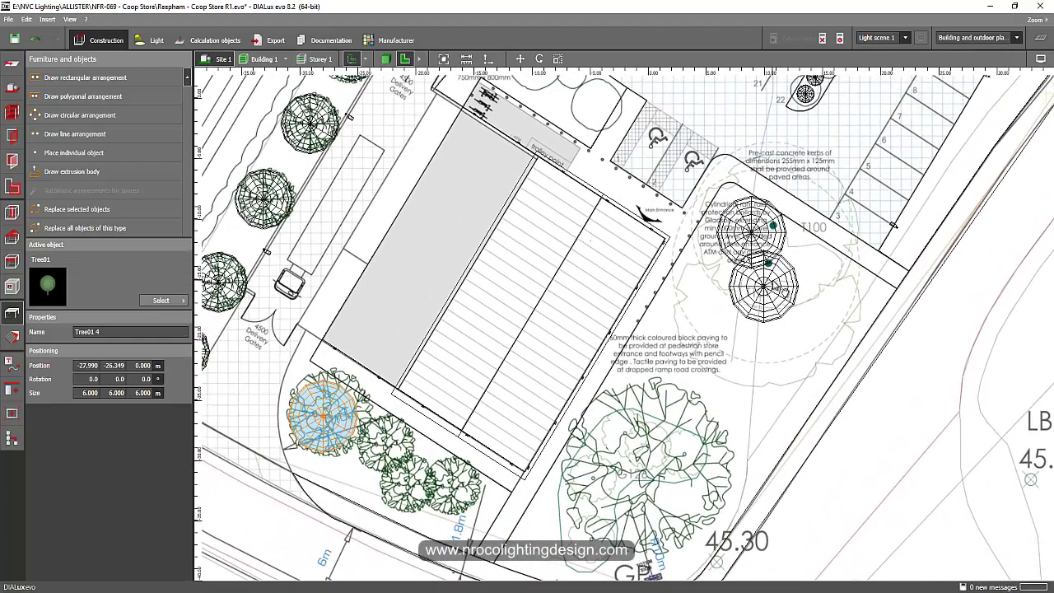
pyautogui.moveTo(775, 287); pyautogui.dragTo(661, 447, button='middle')
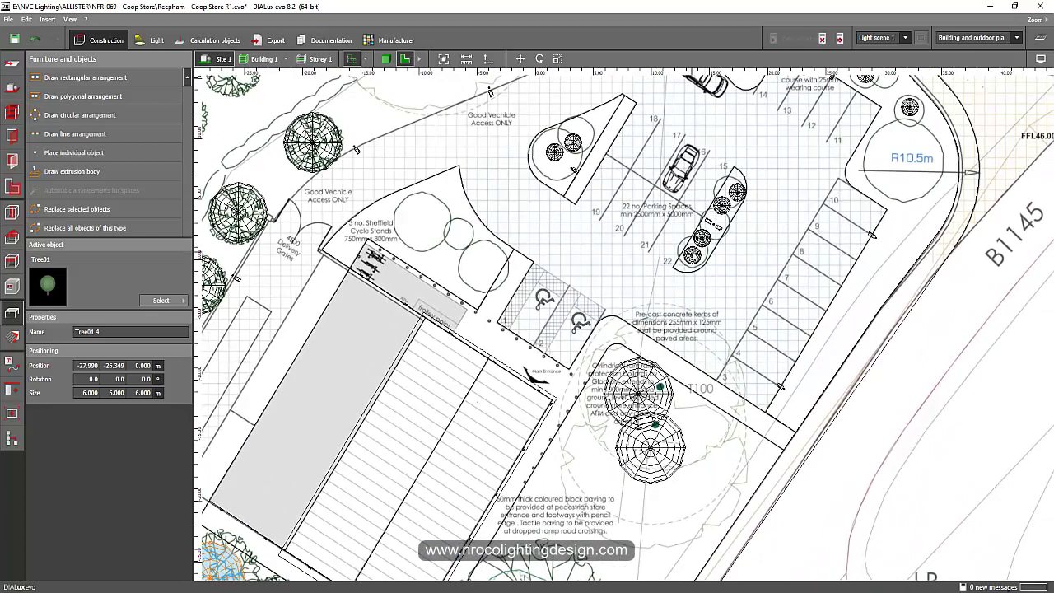
# - Select trees in the planting island between parking spaces 15 and 22 to check their placement on the plan
pyautogui.scroll(2, 702, 238)
pyautogui.click(703, 238)
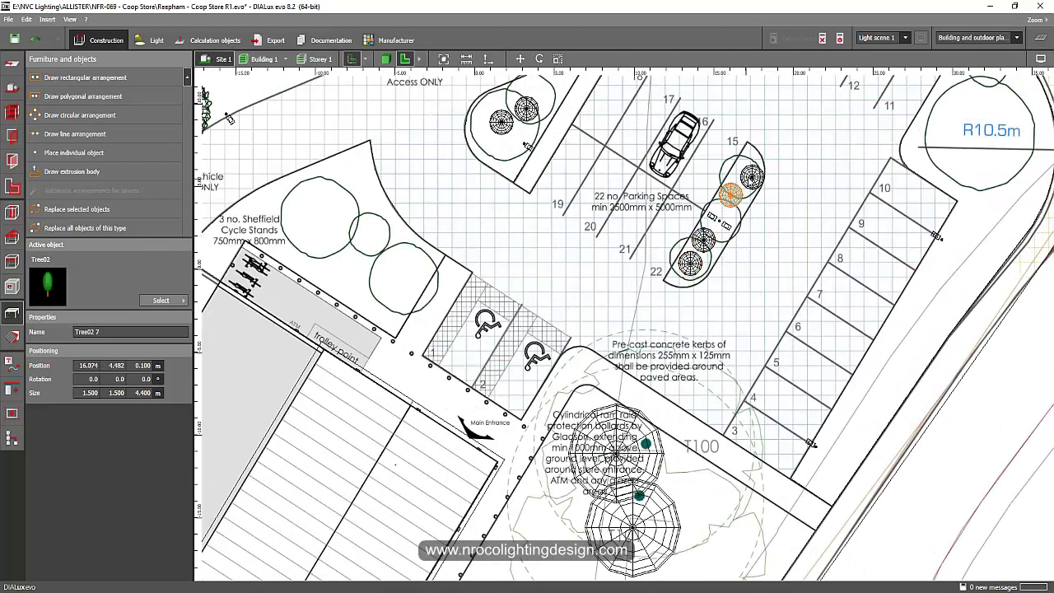
pyautogui.moveTo(749, 193); pyautogui.dragTo(726, 306, button='middle')
pyautogui.scroll(3, 724, 309)
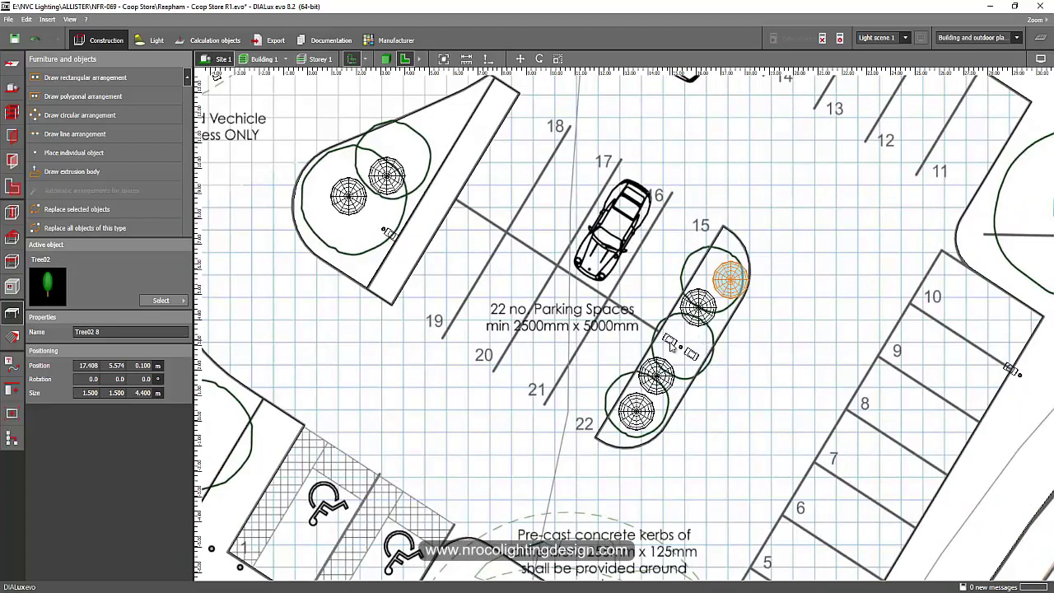
# - Select the planting bed between parking spaces 15 and 22 and the two luminaires on its pole to check their placement on the plan
pyautogui.scroll(-3, 671, 344)
pyautogui.scroll(2, 688, 354)
pyautogui.scroll(-3, 690, 355)
pyautogui.moveTo(600, 388); pyautogui.dragTo(844, 282, button='middle')
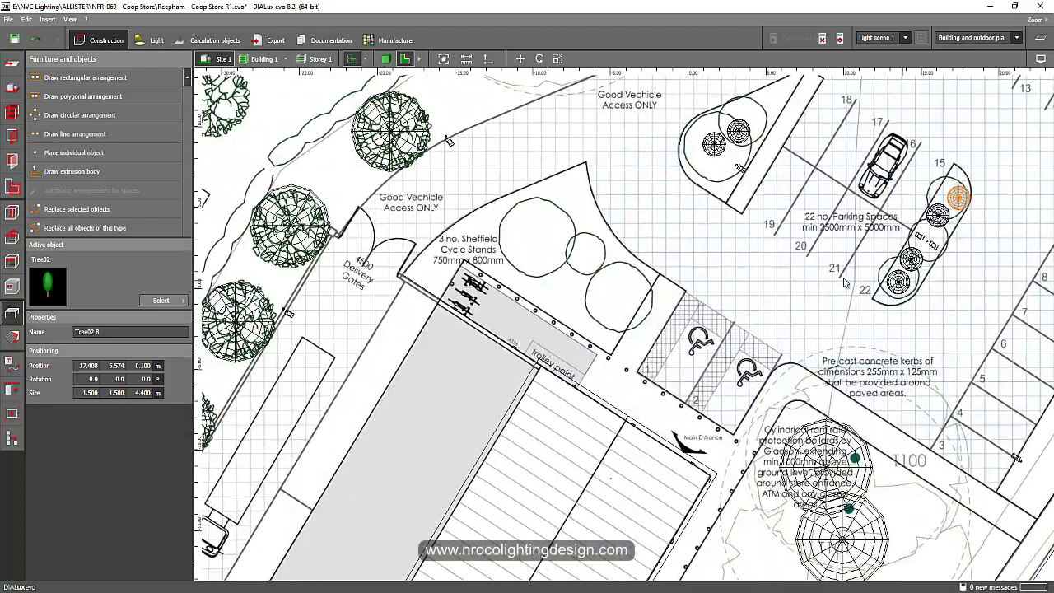
pyautogui.scroll(3, 791, 301)
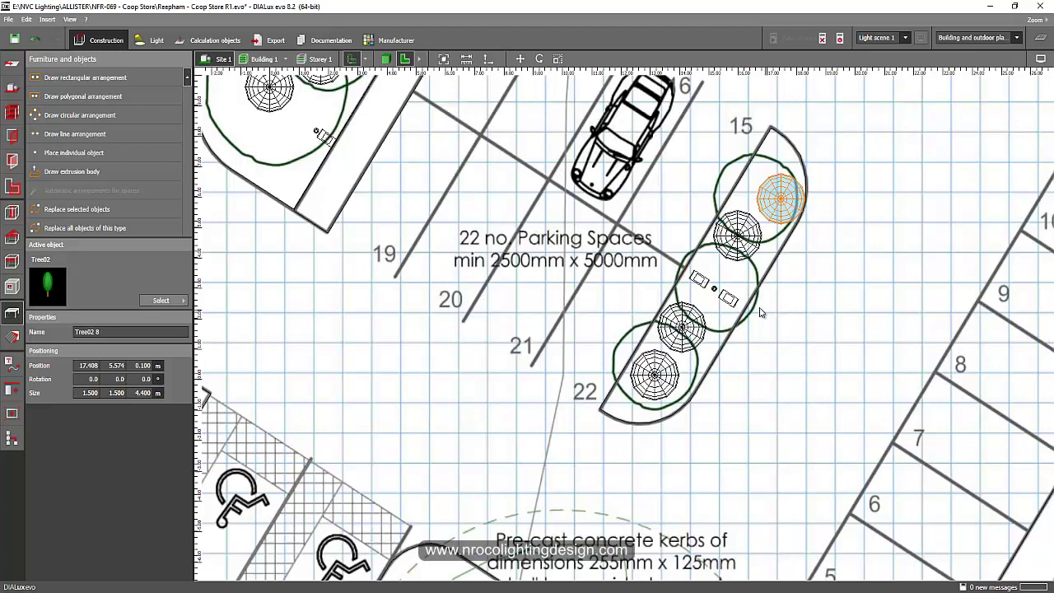
pyautogui.click(732, 301)
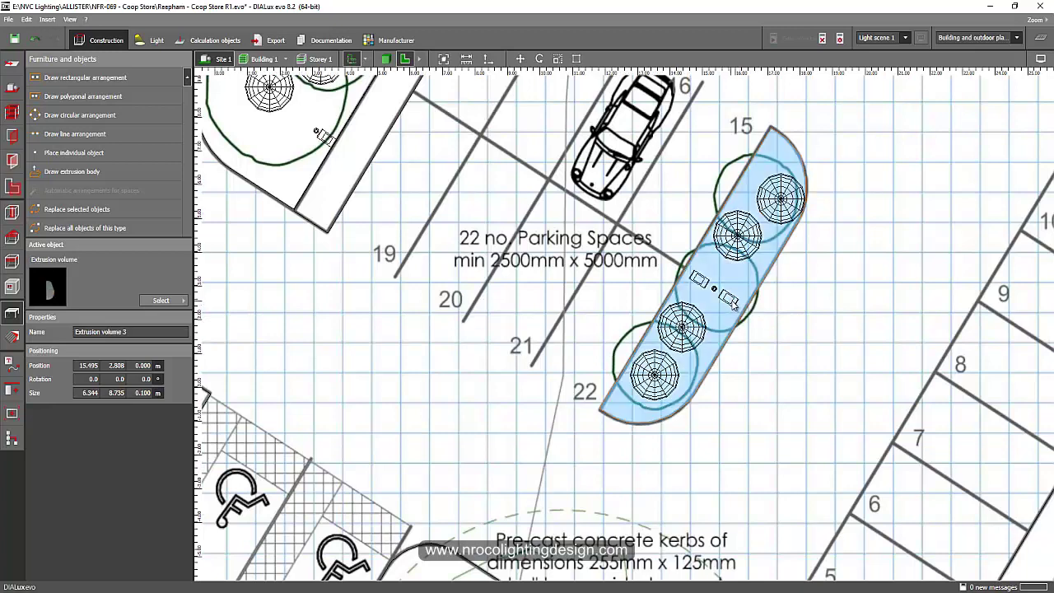
pyautogui.click(732, 301)
pyautogui.scroll(-1, 732, 303)
pyautogui.scroll(-1, 856, 329)
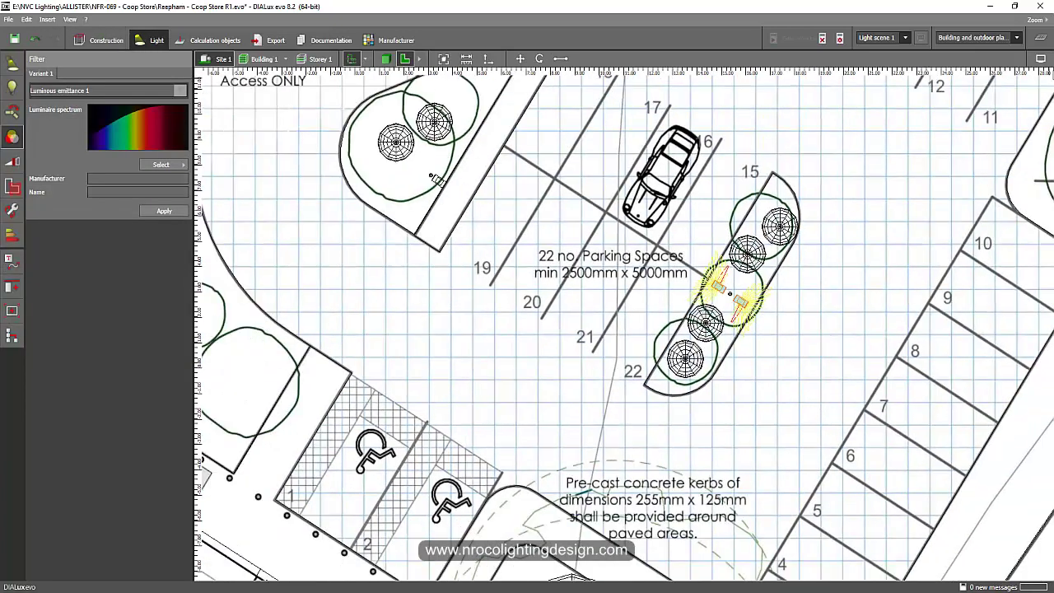
# - Show the calculation results around the planting island, hide them, and compare the luminaires and trees with the car park plan
pyautogui.click(1040, 41)
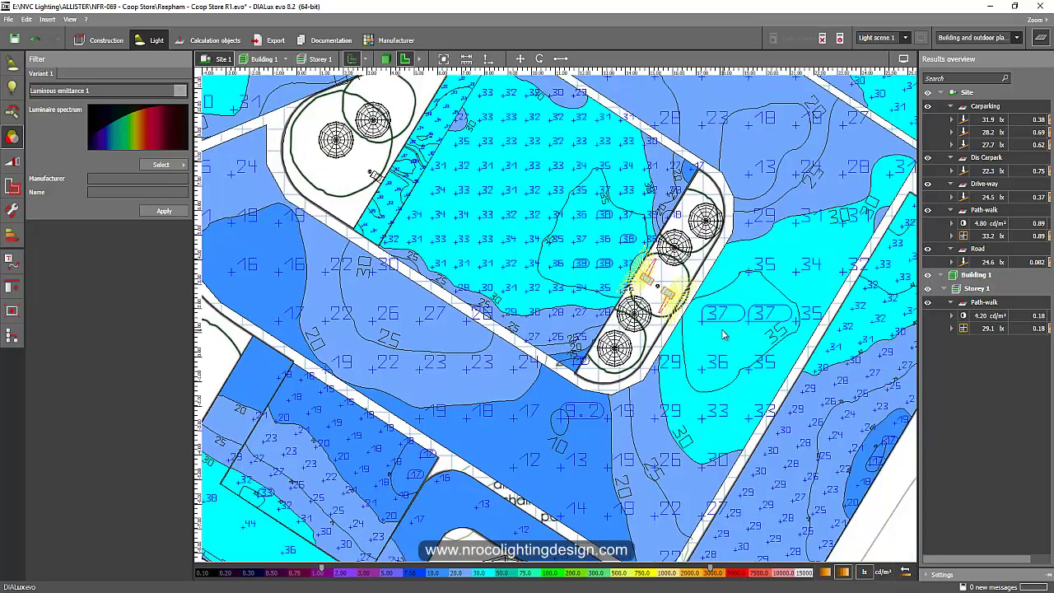
pyautogui.click(1037, 40)
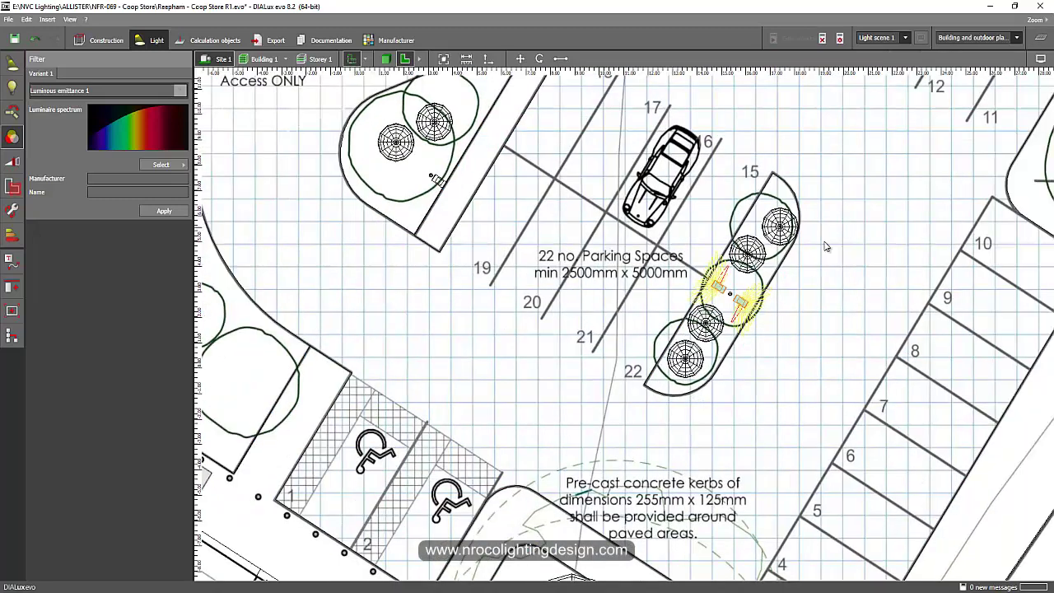
pyautogui.scroll(-3, 741, 312)
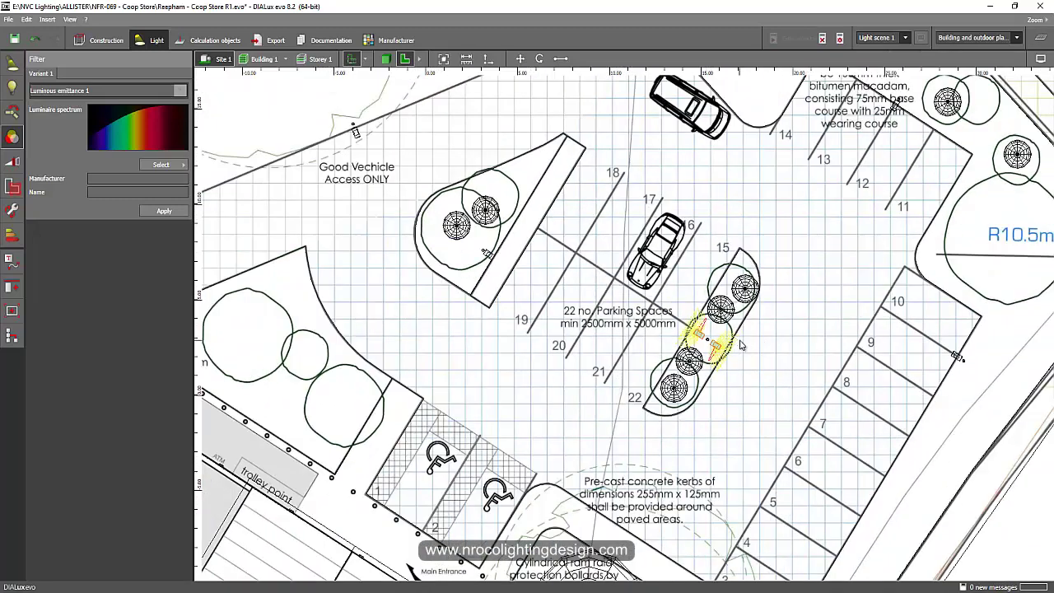
pyautogui.scroll(2, 724, 344)
pyautogui.scroll(-1, 719, 351)
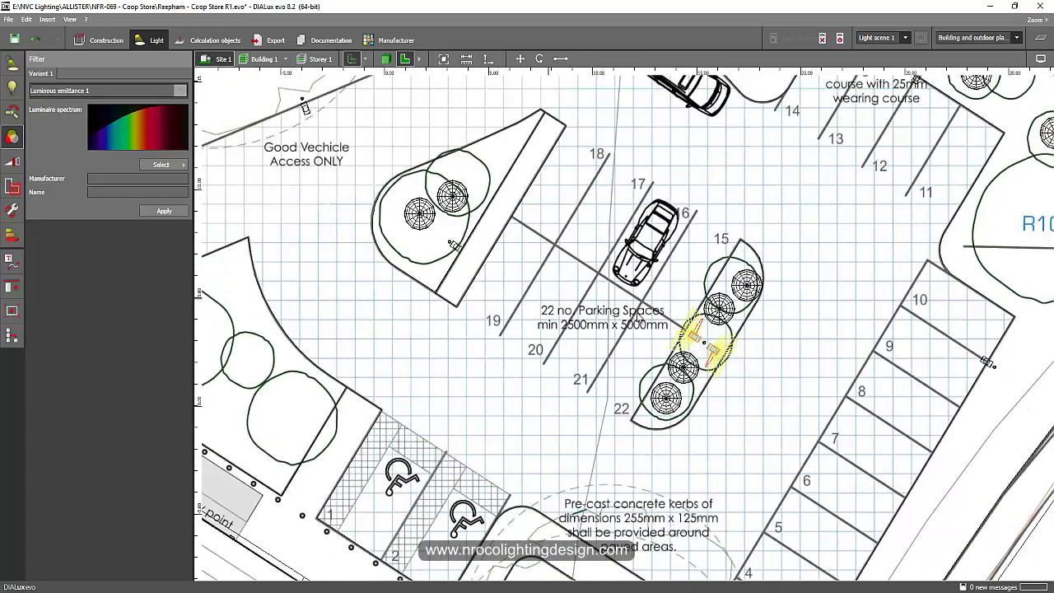
pyautogui.scroll(-3, 637, 318)
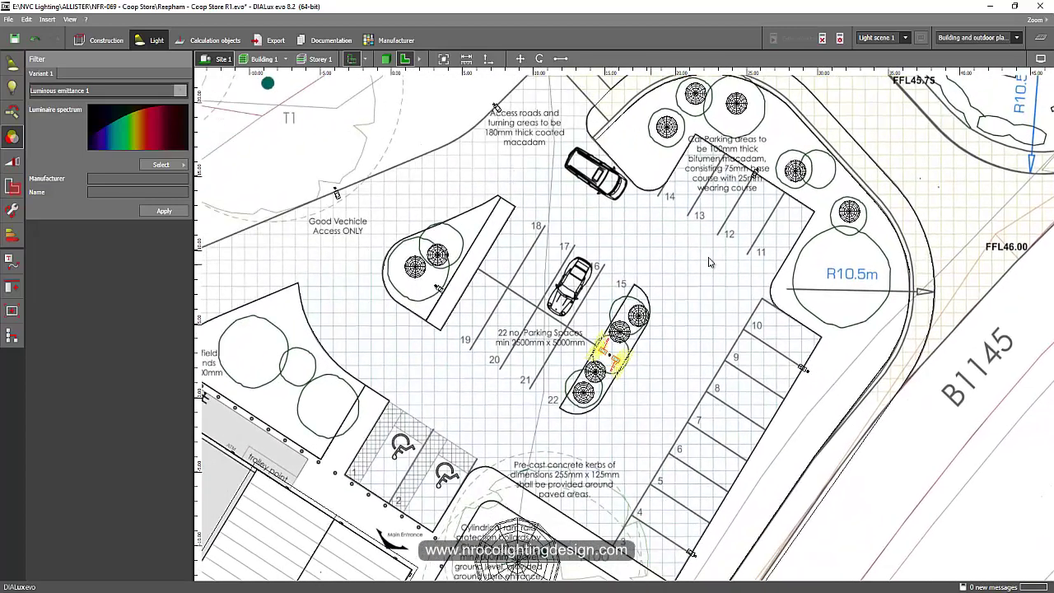
pyautogui.scroll(-1, 820, 188)
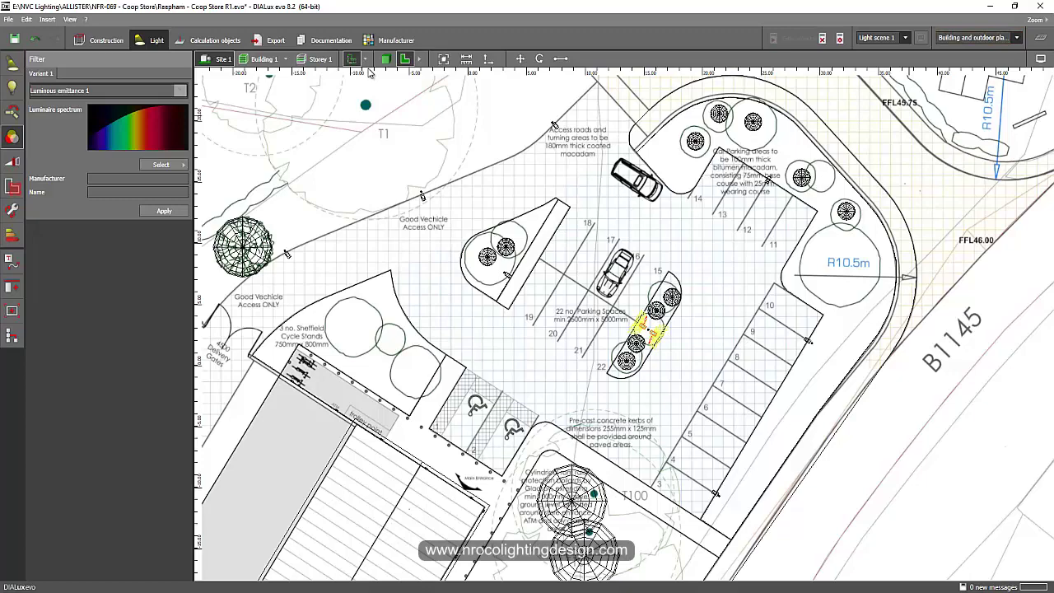
# - Switch the site to the 3D view, clear the luminaire selection, and examine the trees and planting beds around the car park
pyautogui.click(385, 60)
pyautogui.click(256, 147)
pyautogui.moveTo(256, 146); pyautogui.dragTo(290, 156, button='right')
pyautogui.scroll(3, 558, 325)
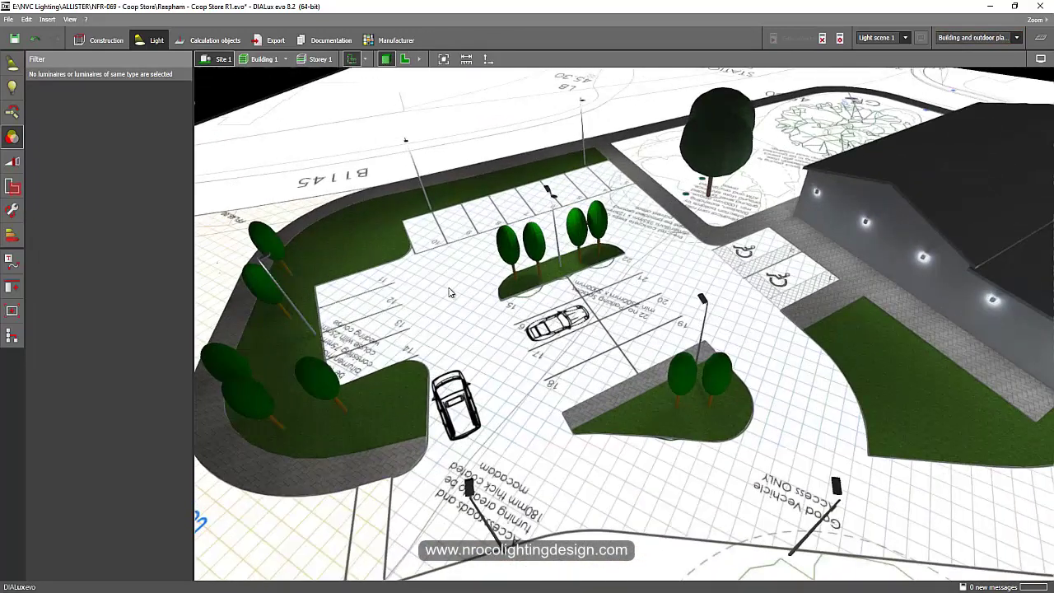
pyautogui.moveTo(448, 291); pyautogui.dragTo(488, 279, button='right')
pyautogui.moveTo(489, 285); pyautogui.dragTo(591, 285)
pyautogui.moveTo(591, 283); pyautogui.dragTo(614, 280, button='right')
pyautogui.moveTo(644, 282); pyautogui.dragTo(541, 316, button='middle')
pyautogui.scroll(-2, 545, 317)
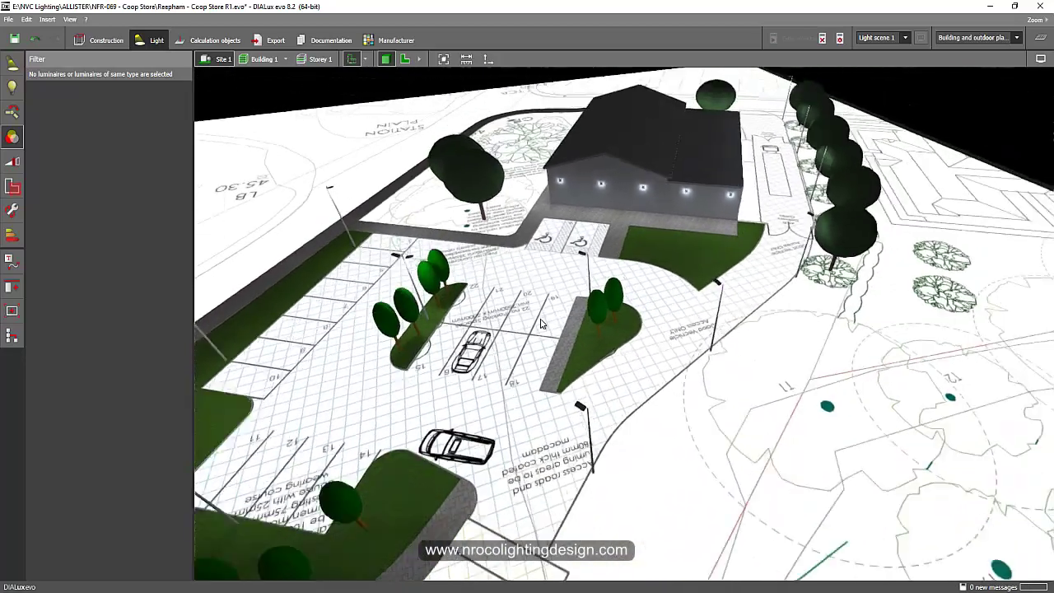
# - Examine the car park, lighting poles and store front in 3D from the access road side
pyautogui.moveTo(573, 329); pyautogui.dragTo(532, 324, button='right')
pyautogui.scroll(2, 531, 323)
pyautogui.moveTo(587, 317); pyautogui.dragTo(741, 321, button='middle')
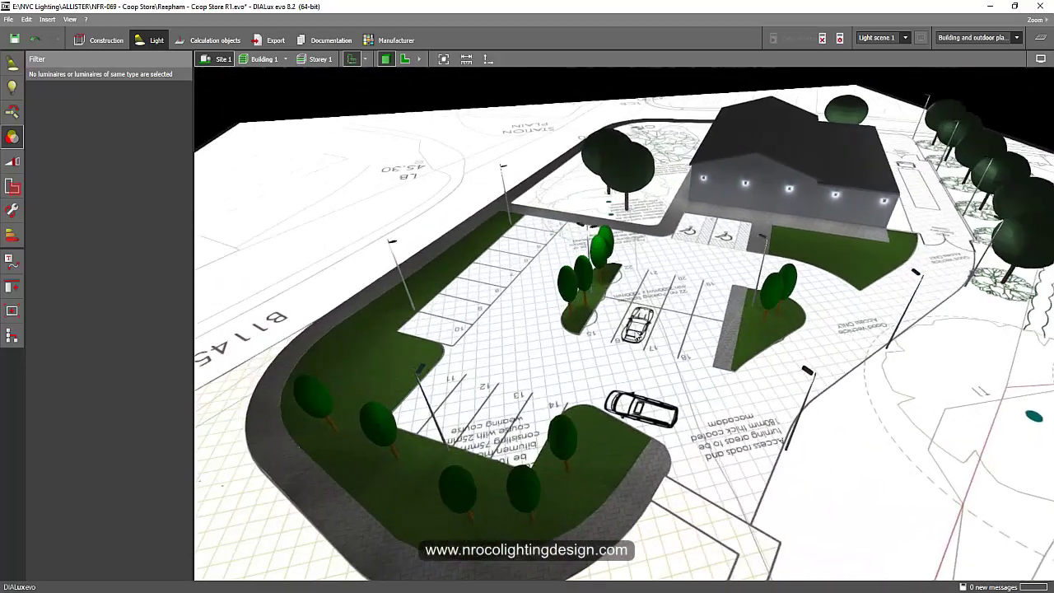
pyautogui.moveTo(613, 329); pyautogui.dragTo(618, 320, button='right')
pyautogui.moveTo(617, 323); pyautogui.dragTo(594, 321)
pyautogui.moveTo(593, 316); pyautogui.dragTo(589, 314, button='right')
pyautogui.moveTo(653, 297); pyautogui.dragTo(587, 300, button='middle')
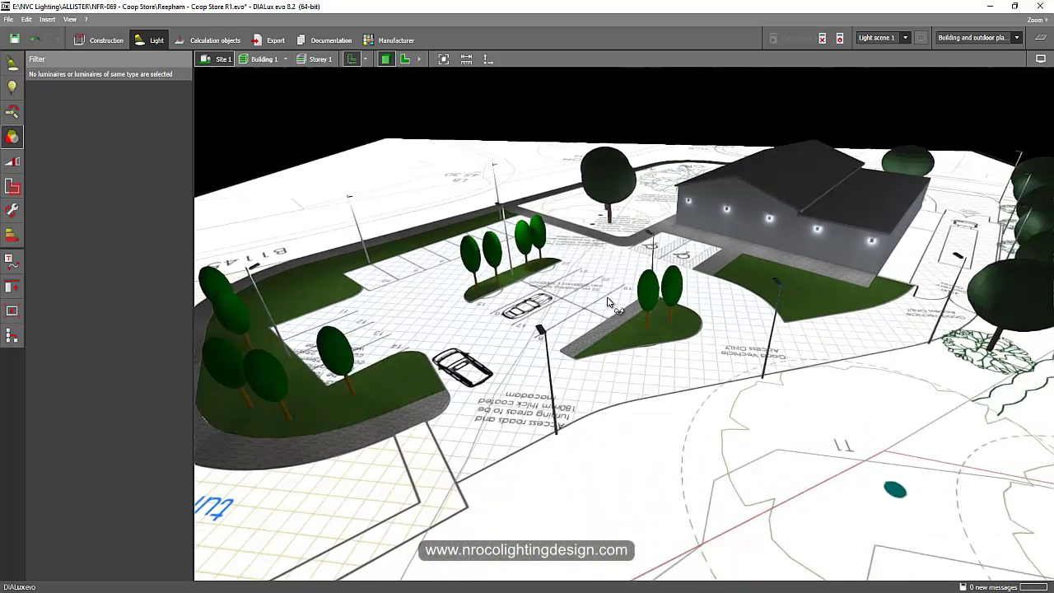
pyautogui.moveTo(607, 297)
pyautogui.mouseDown(button='right')
pyautogui.moveTo(657, 299)
pyautogui.moveTo(621, 299)
pyautogui.mouseUp(button='right')
# - Select the tree beside parking space 14, clear the selection, and inspect the planting island and luminaires at close range
pyautogui.click(478, 395)
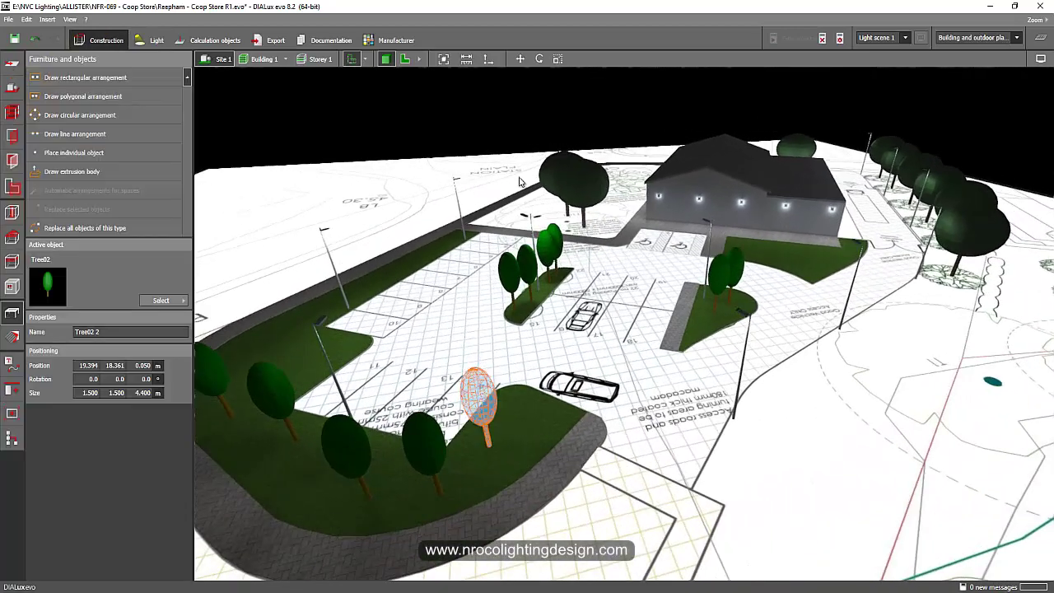
pyautogui.click(609, 196)
pyautogui.moveTo(610, 198); pyautogui.dragTo(740, 263, button='right')
pyautogui.moveTo(740, 263); pyautogui.dragTo(545, 249, button='middle')
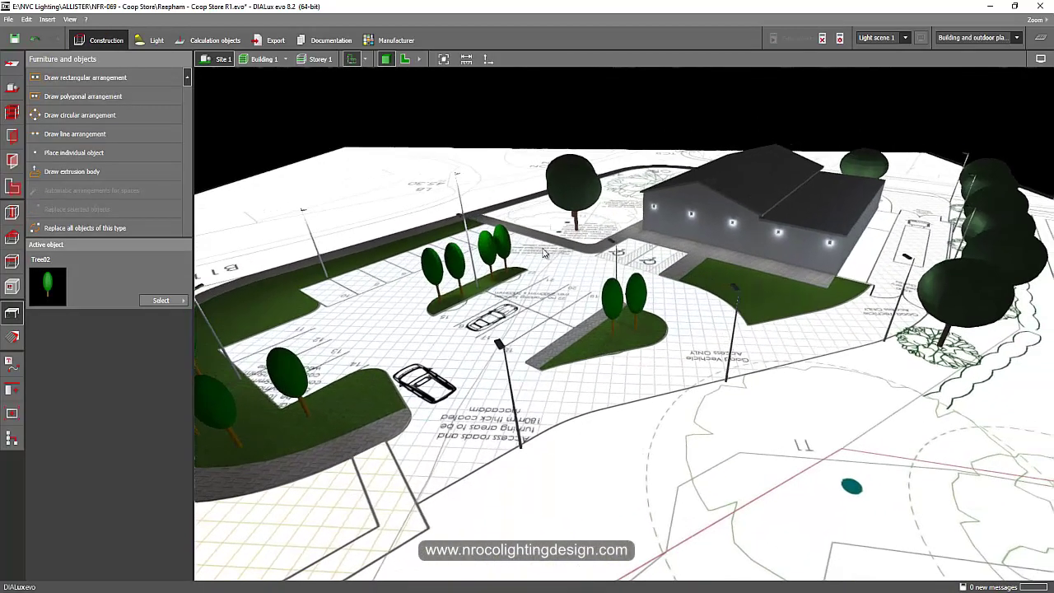
pyautogui.scroll(3, 460, 252)
pyautogui.moveTo(459, 252); pyautogui.dragTo(499, 260)
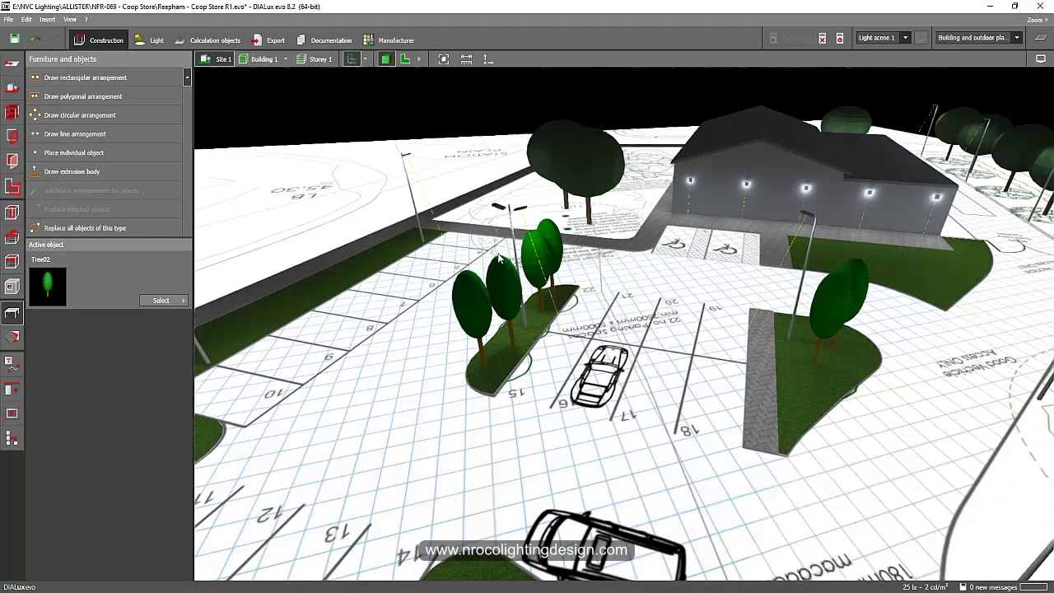
pyautogui.moveTo(629, 264); pyautogui.dragTo(749, 304, button='right')
pyautogui.scroll(5, 803, 300)
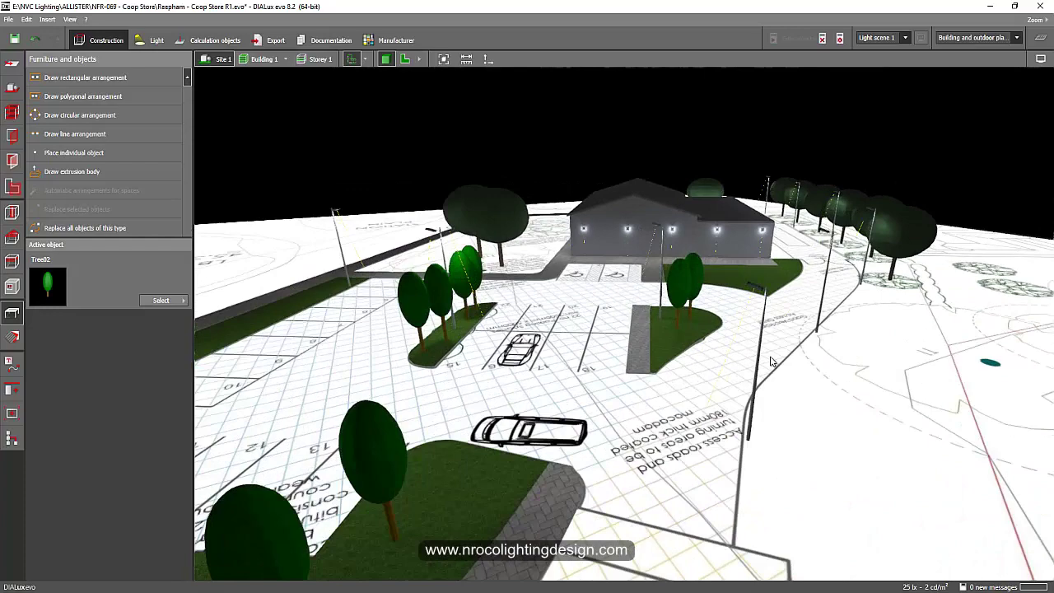
# - Select the lighting pole along the access road and the one in the bed near space 18, and inspect the surrounding poles
pyautogui.click(752, 360)
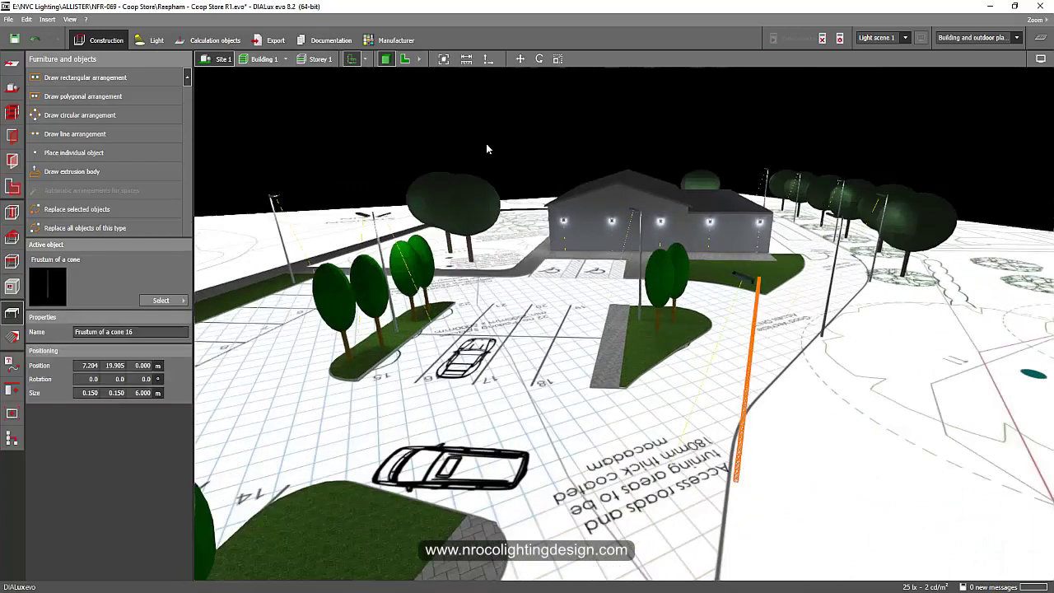
pyautogui.click(487, 149)
pyautogui.moveTo(569, 249); pyautogui.dragTo(585, 300, button='right')
pyautogui.click(646, 278)
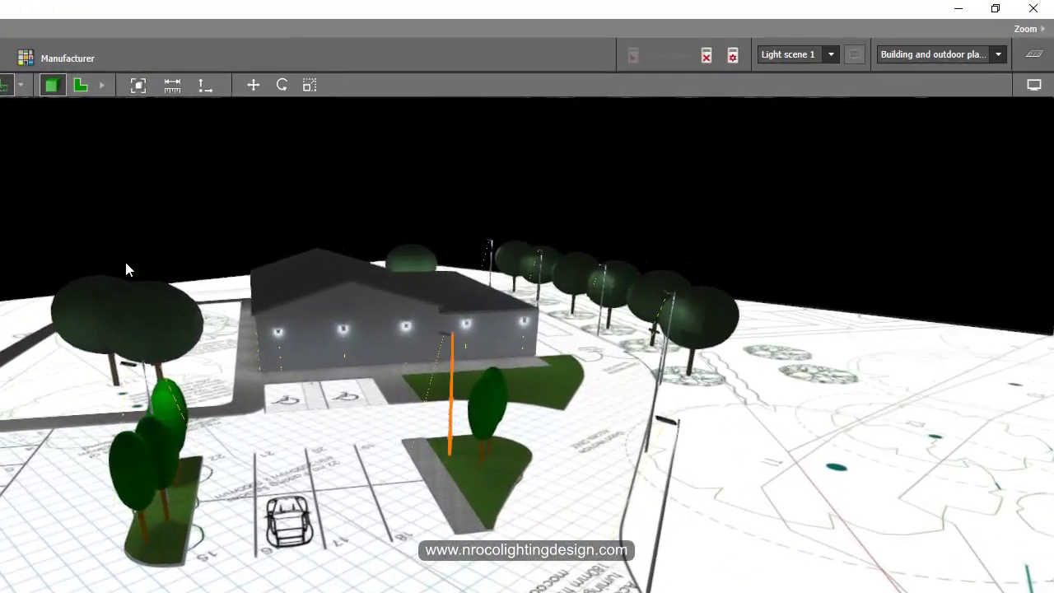
pyautogui.moveTo(550, 484); pyautogui.dragTo(648, 471, button='right')
pyautogui.scroll(4, 569, 485)
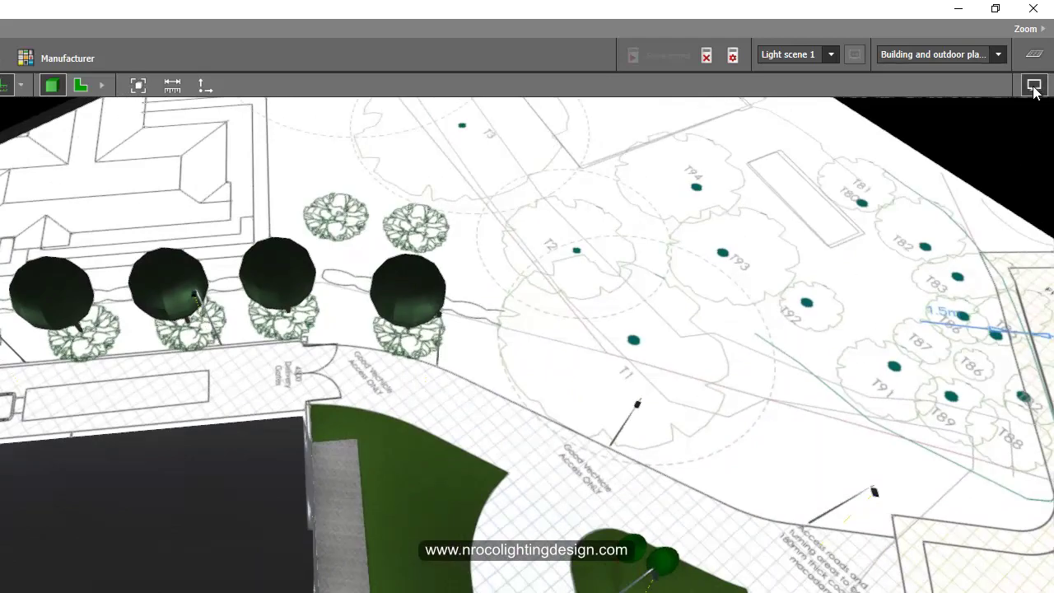
# - Display the calculation results over the 3D site, check the building and outdoor planning view list, and hide the results
pyautogui.click(1033, 86)
pyautogui.click(1035, 59)
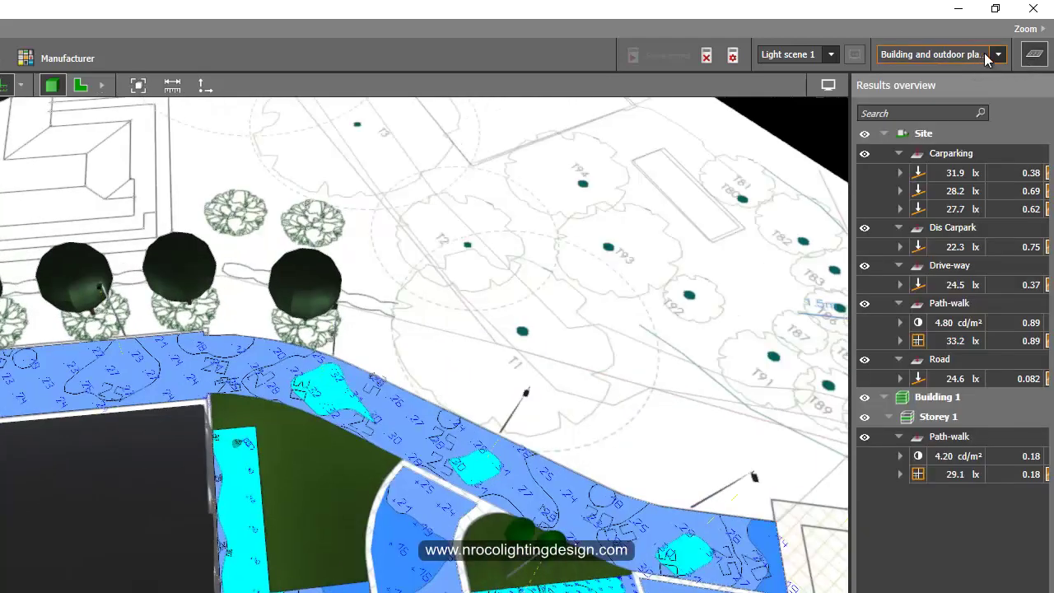
pyautogui.click(987, 55)
pyautogui.click(975, 78)
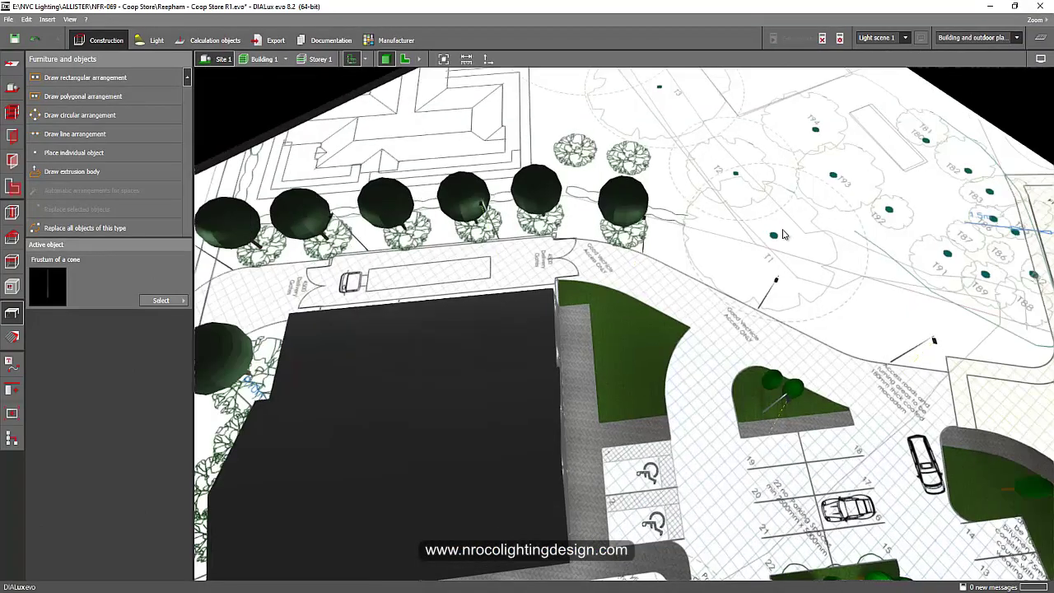
# - Examine the 3D site from above, covering the delivery lane trees, the back of the store and the large trees near the entrance
pyautogui.moveTo(739, 214); pyautogui.dragTo(784, 302, button='right')
pyautogui.scroll(-3, 785, 304)
pyautogui.moveTo(828, 317); pyautogui.dragTo(791, 294, button='middle')
pyautogui.moveTo(790, 298); pyautogui.dragTo(715, 250, button='right')
pyautogui.moveTo(539, 251); pyautogui.dragTo(488, 363, button='right')
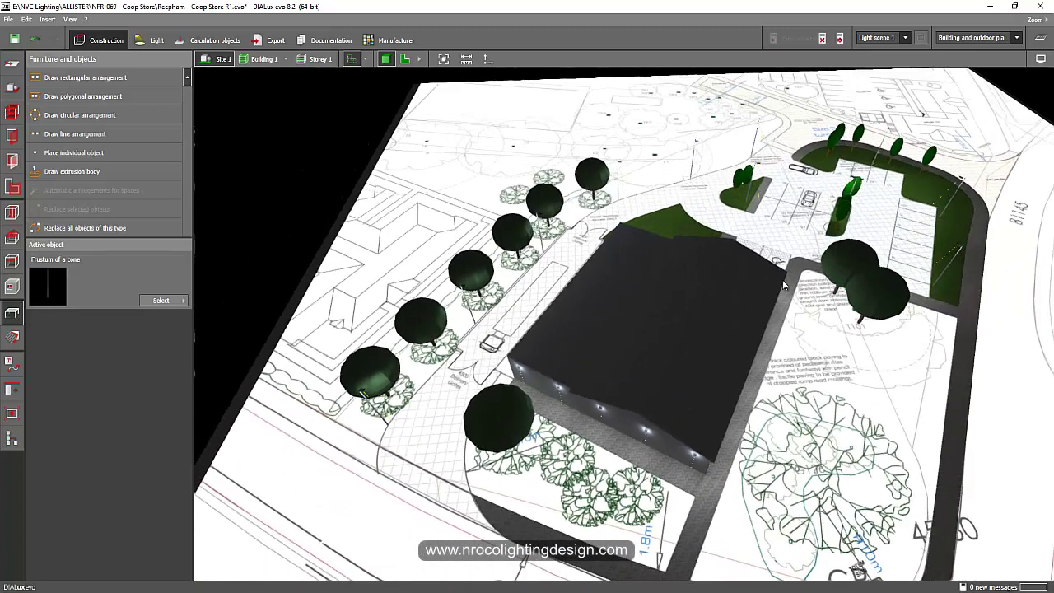
pyautogui.moveTo(784, 285); pyautogui.dragTo(592, 291, button='right')
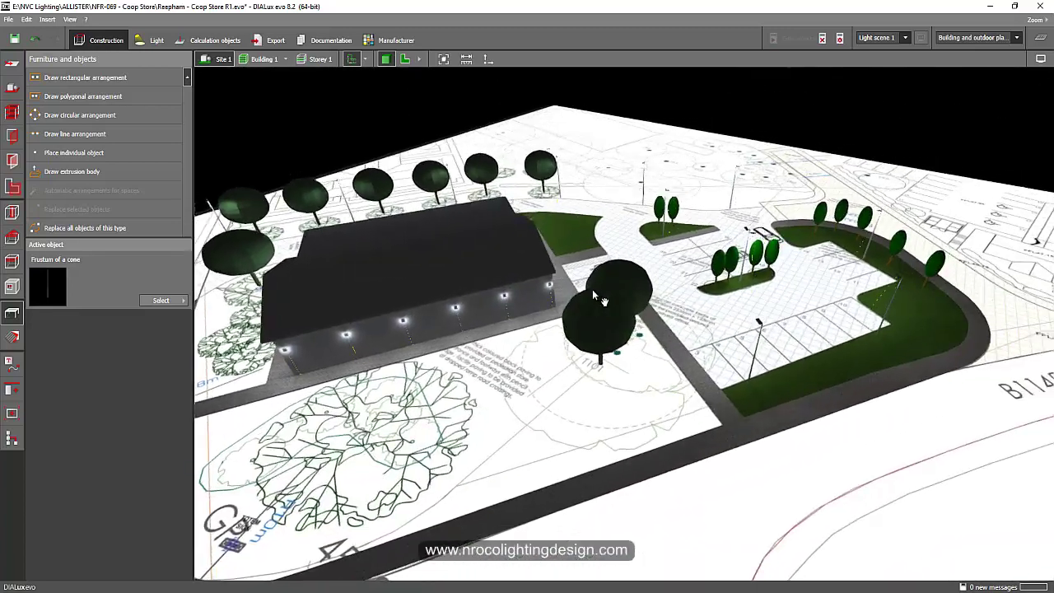
pyautogui.moveTo(593, 291); pyautogui.dragTo(563, 300, button='middle')
# - Select the grass bed along the B1145, a large tree beside the store and the planting island pole in turn, and clear the selection
pyautogui.click(817, 368)
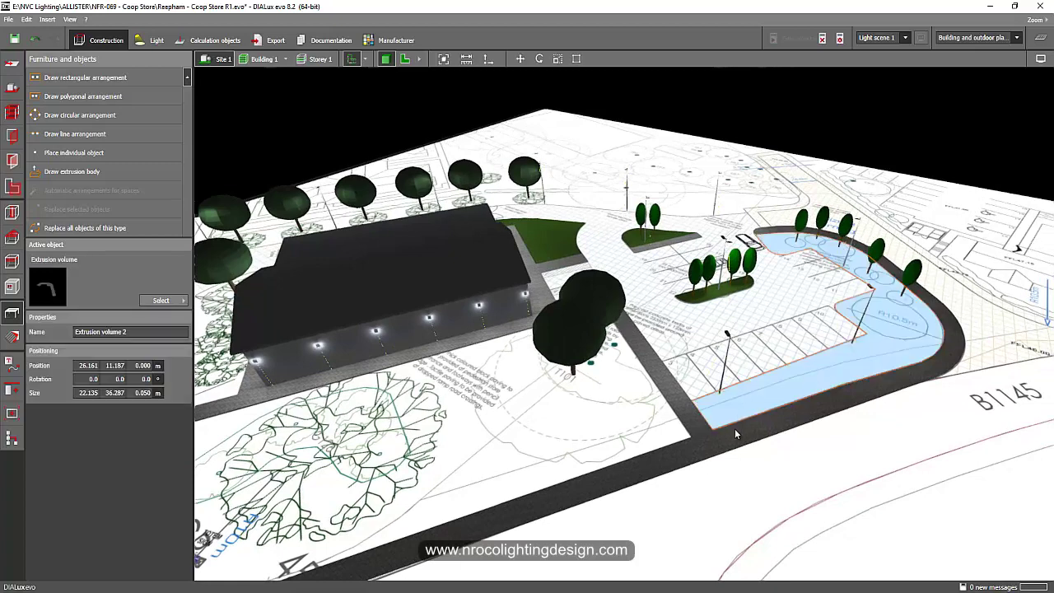
pyautogui.click(734, 428)
pyautogui.click(598, 319)
pyautogui.click(614, 303)
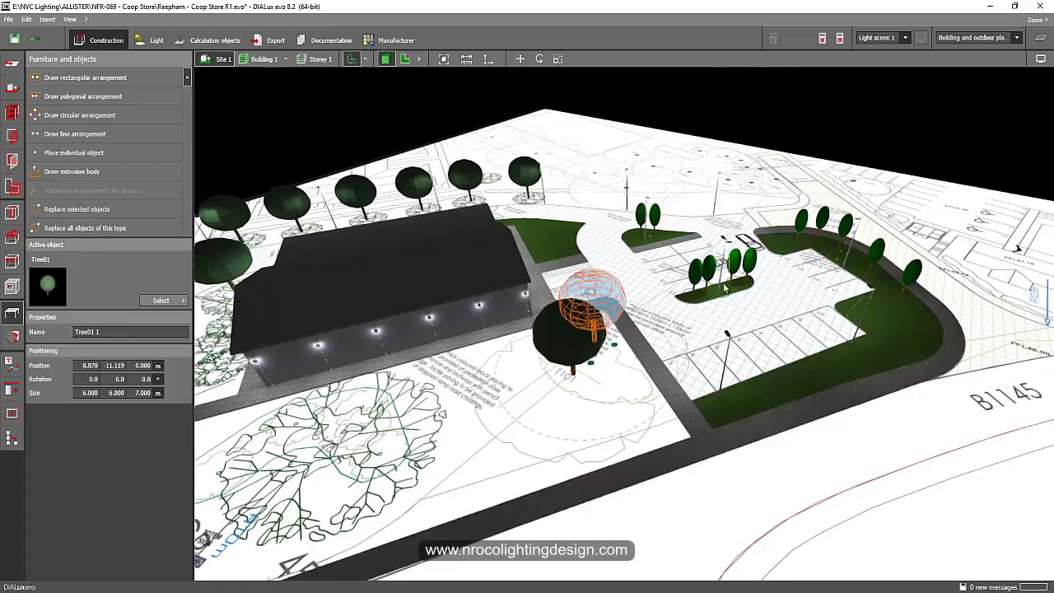
pyautogui.click(721, 274)
pyautogui.click(883, 125)
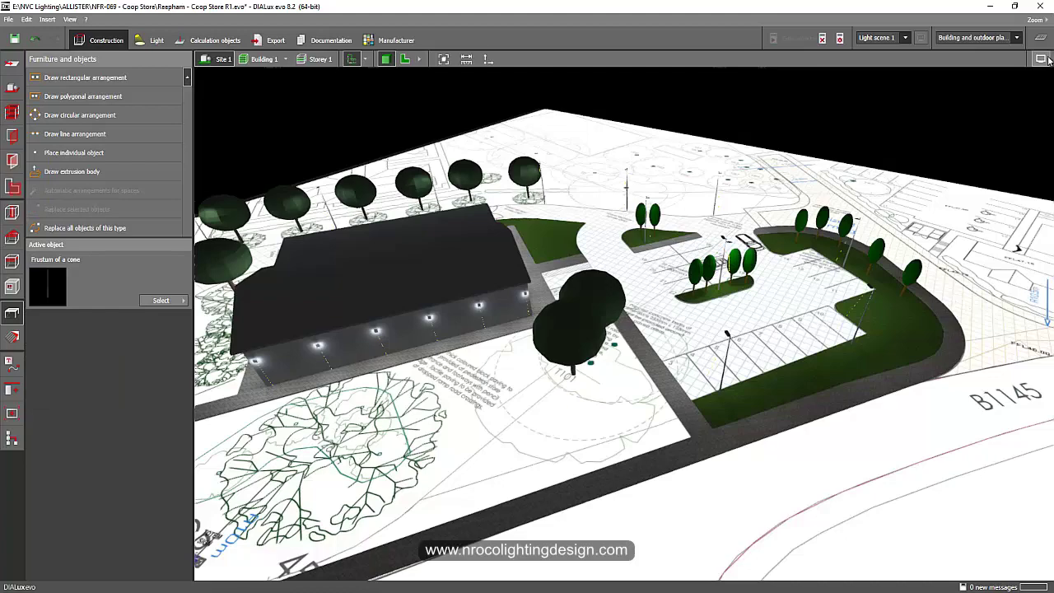
# - Display the calculation results over the 3D site and switch to the calculation objects
pyautogui.click(1045, 41)
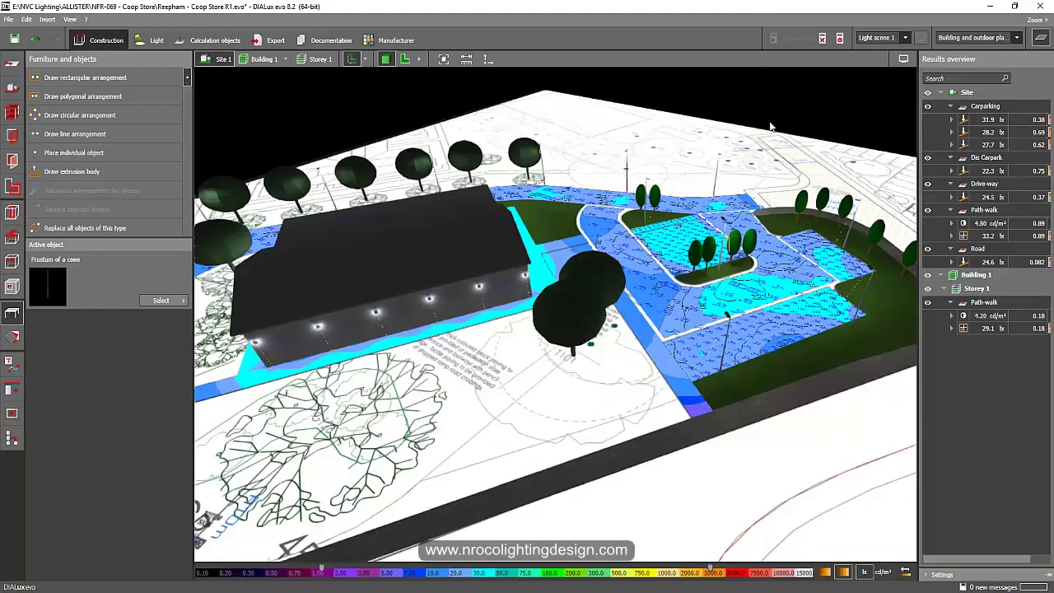
pyautogui.moveTo(776, 109); pyautogui.dragTo(435, 141, button='right')
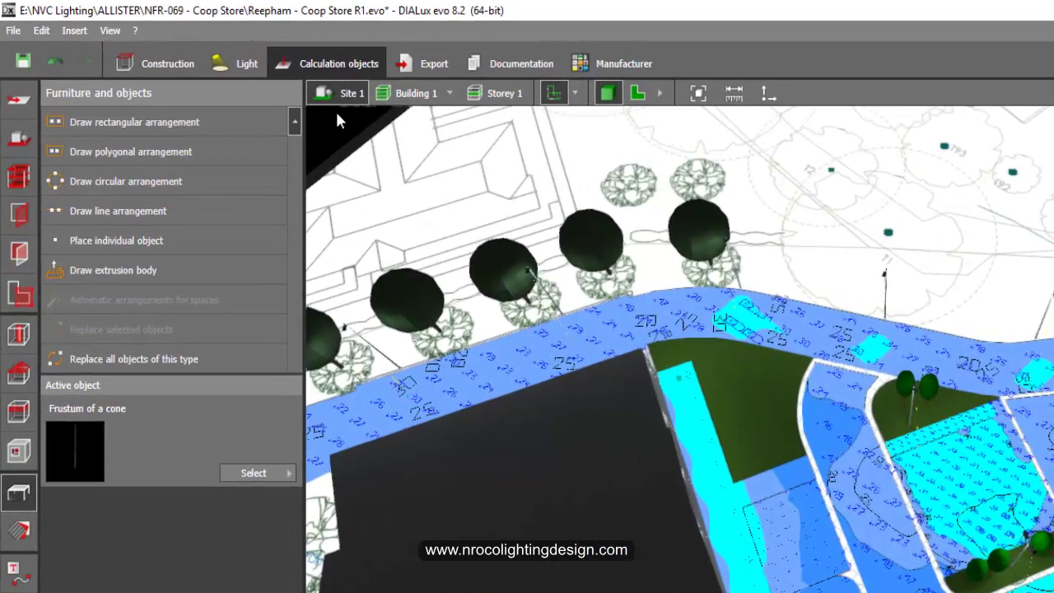
pyautogui.moveTo(318, 134); pyautogui.dragTo(465, 203, button='middle')
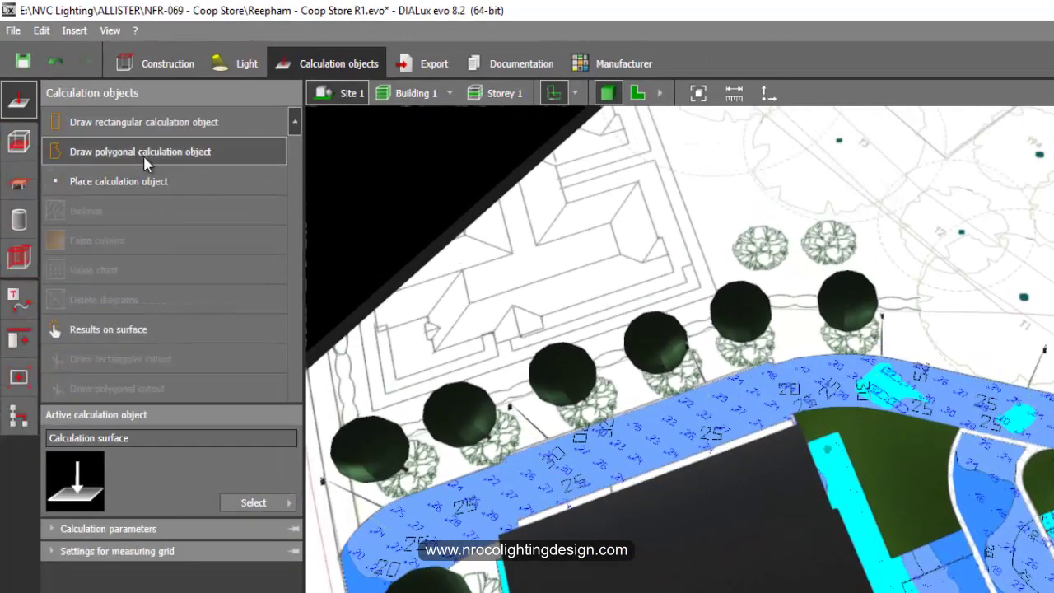
pyautogui.moveTo(577, 405); pyautogui.dragTo(535, 340, button='middle')
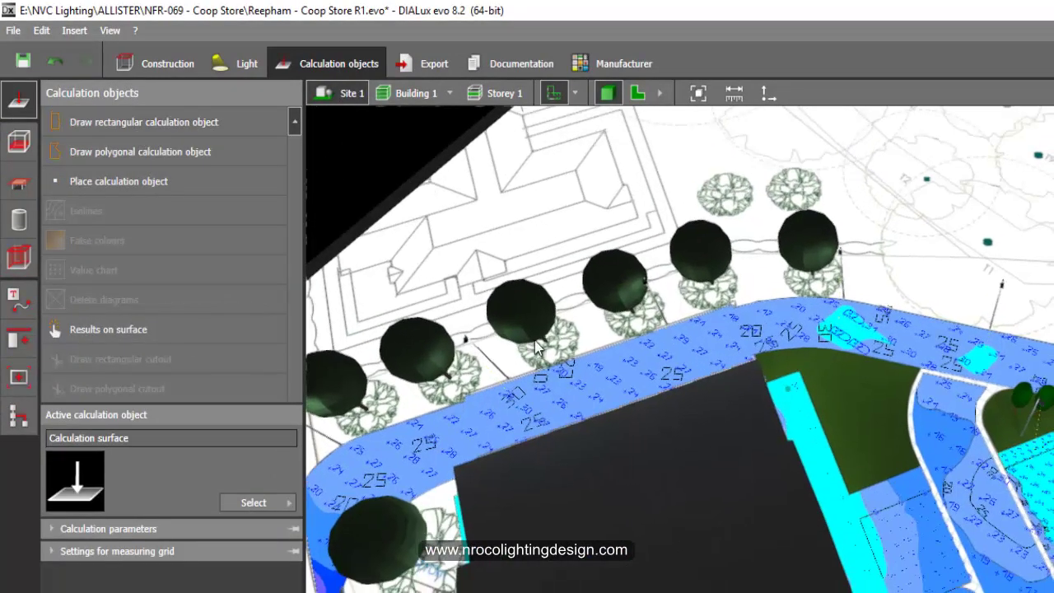
# - Select the Road, Drive-way and Carparking surface at spaces 11 to 14 in turn to review their calculation results
pyautogui.click(617, 377)
pyautogui.moveTo(985, 402); pyautogui.dragTo(807, 339, button='middle')
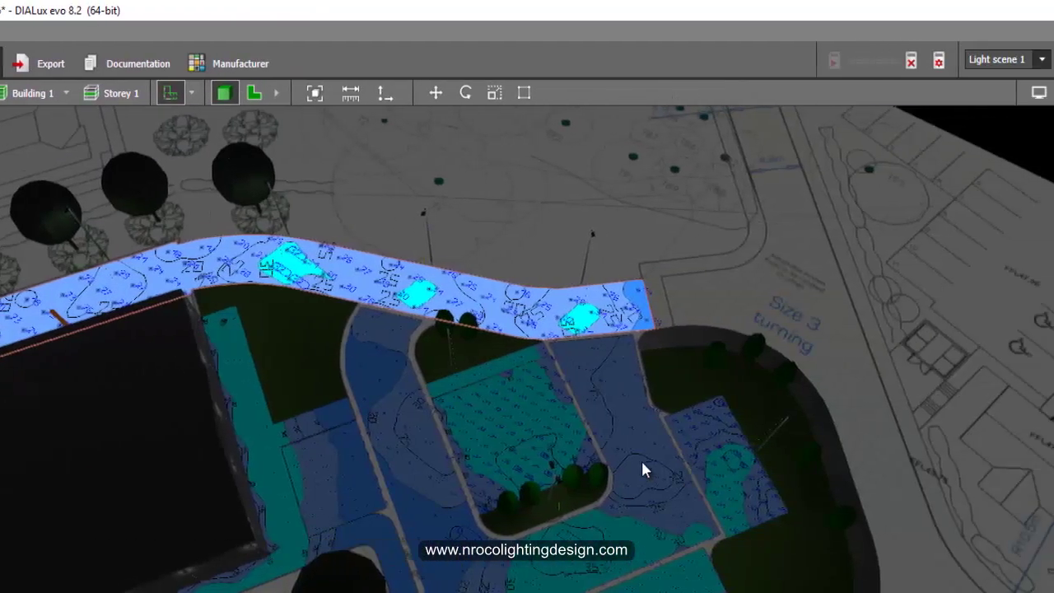
pyautogui.click(1022, 458)
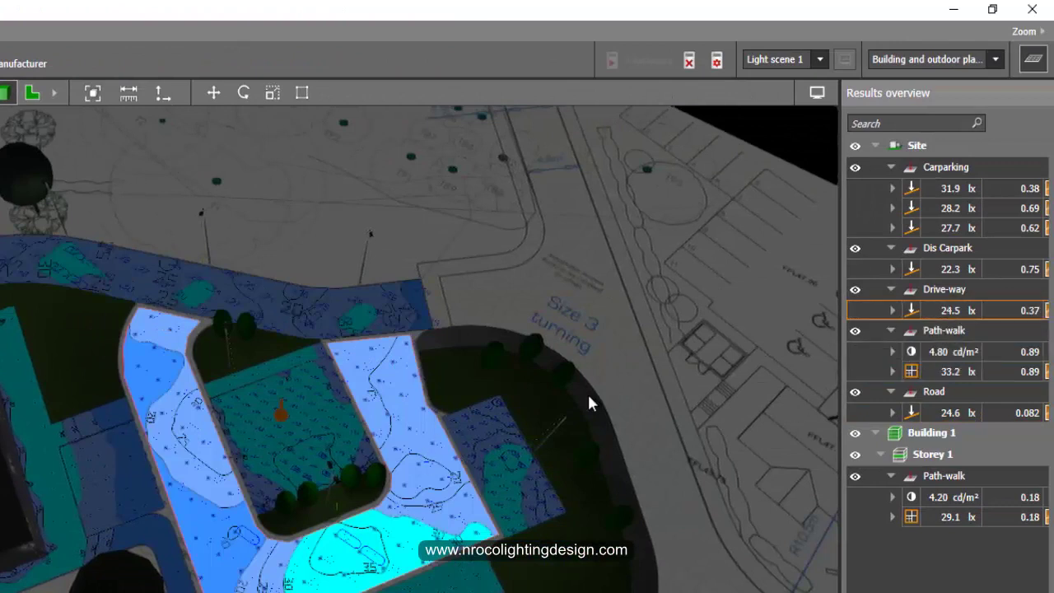
pyautogui.click(486, 449)
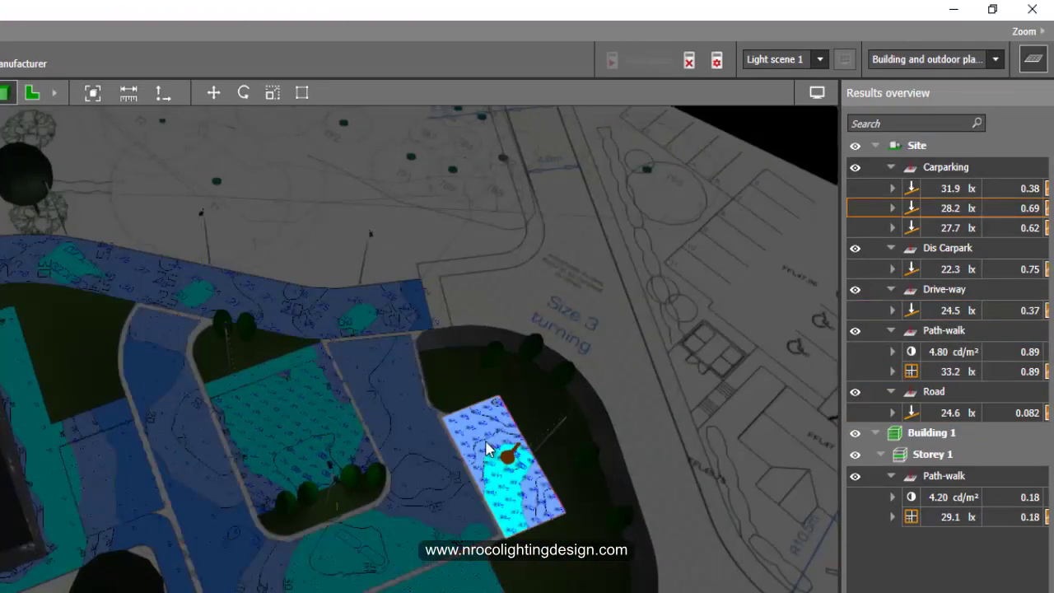
# - Select the three Carparking results and the Dis Carpark surface in turn to review their calculation surfaces, and clear the selection
pyautogui.click(945, 189)
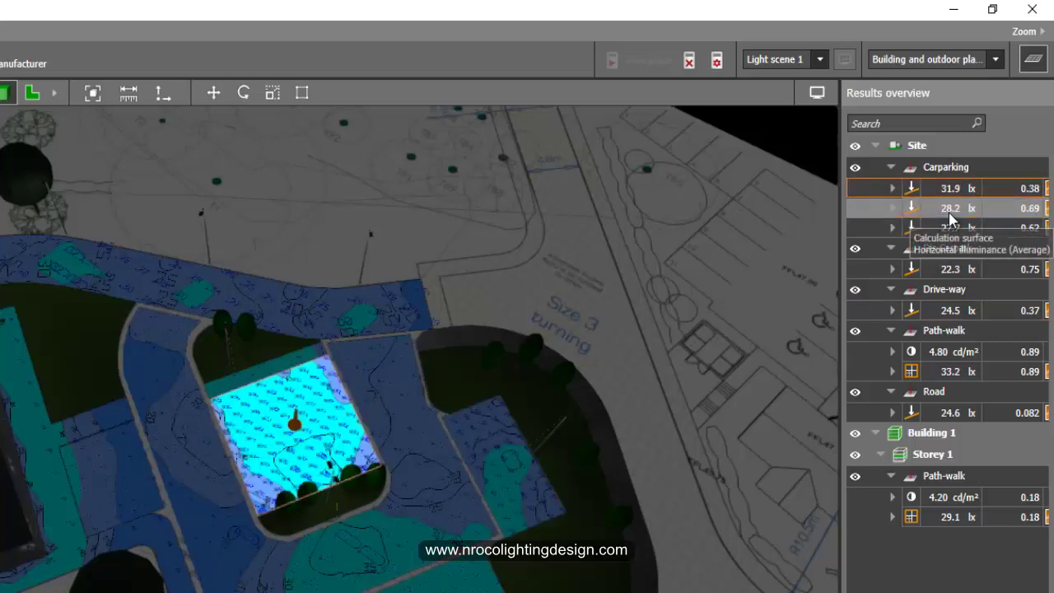
pyautogui.click(948, 211)
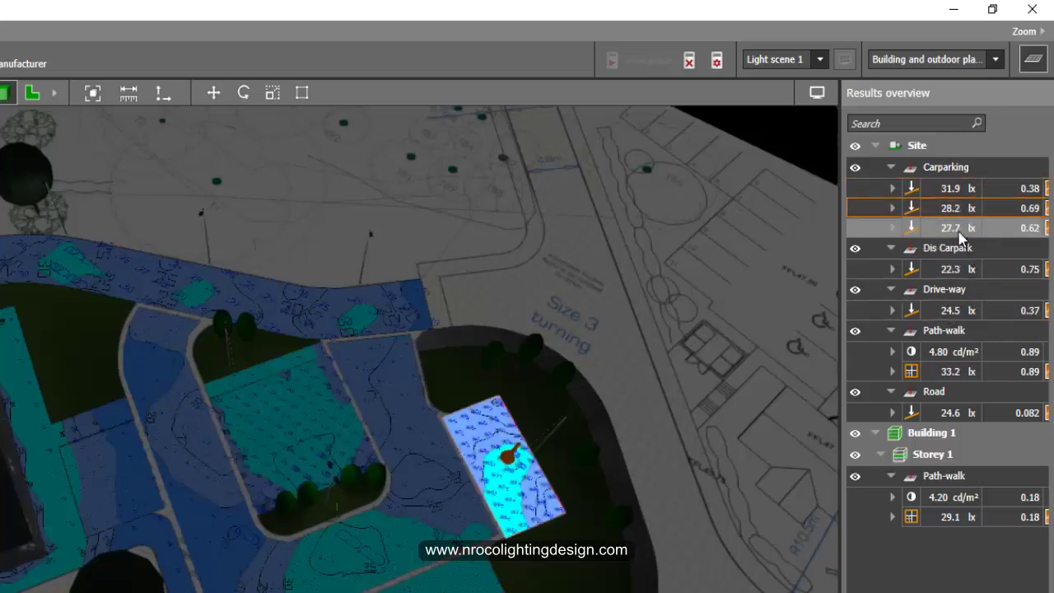
pyautogui.click(959, 231)
pyautogui.click(116, 476)
pyautogui.moveTo(223, 447); pyautogui.dragTo(403, 449, button='middle')
pyautogui.moveTo(412, 486); pyautogui.dragTo(355, 507, button='right')
pyautogui.moveTo(543, 540); pyautogui.dragTo(300, 513, button='middle')
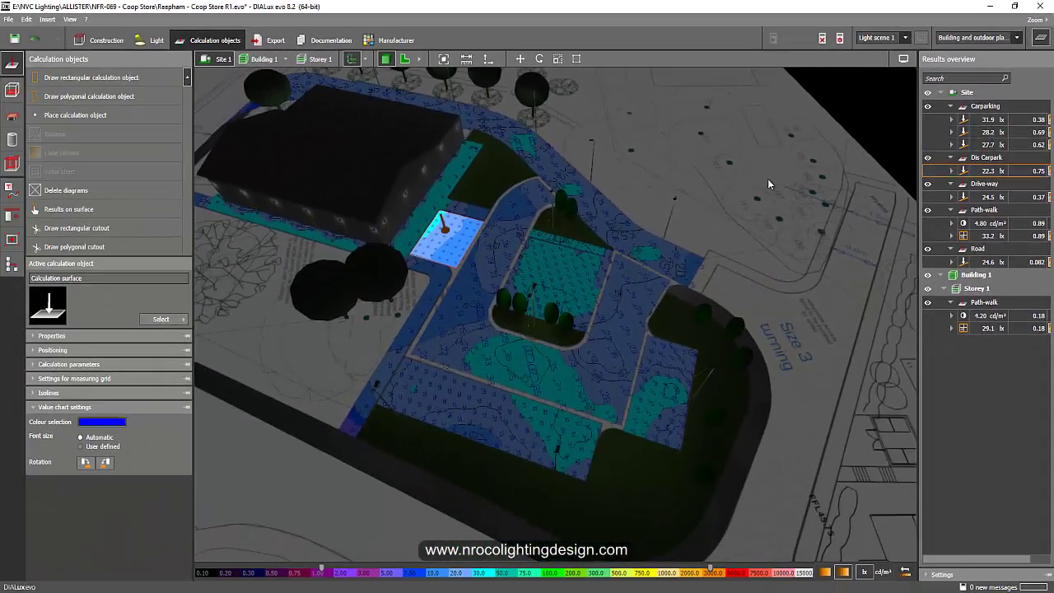
pyautogui.scroll(-2, 767, 179)
pyautogui.click(856, 119)
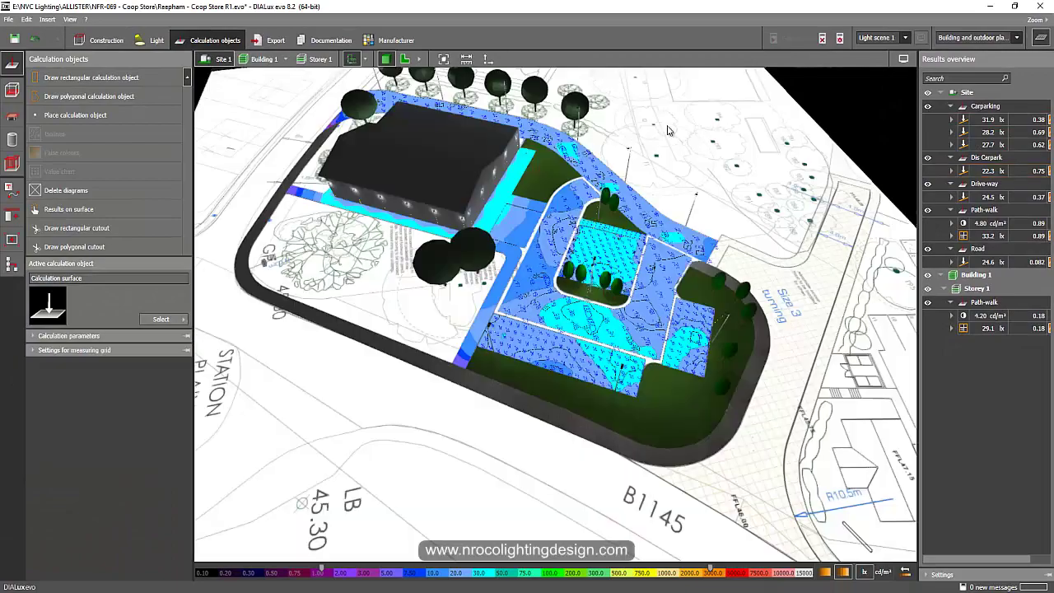
# - Select the Path-walk strip beside the central parking bays and the Path-walk surface around the store in turn to review their results
pyautogui.moveTo(667, 129); pyautogui.dragTo(708, 242, button='right')
pyautogui.scroll(2, 506, 171)
pyautogui.scroll(2, 506, 172)
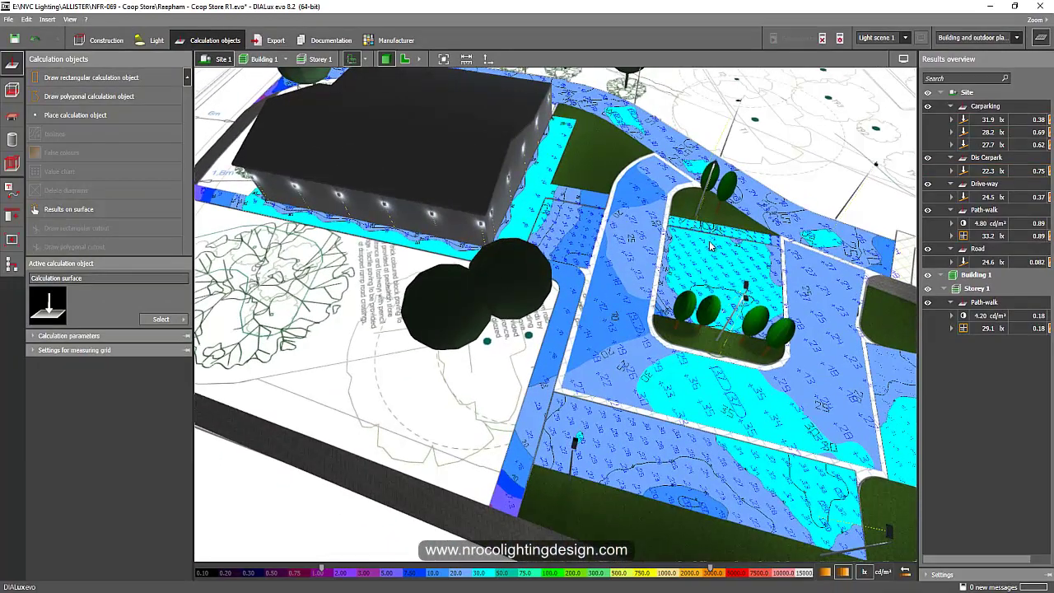
pyautogui.click(736, 238)
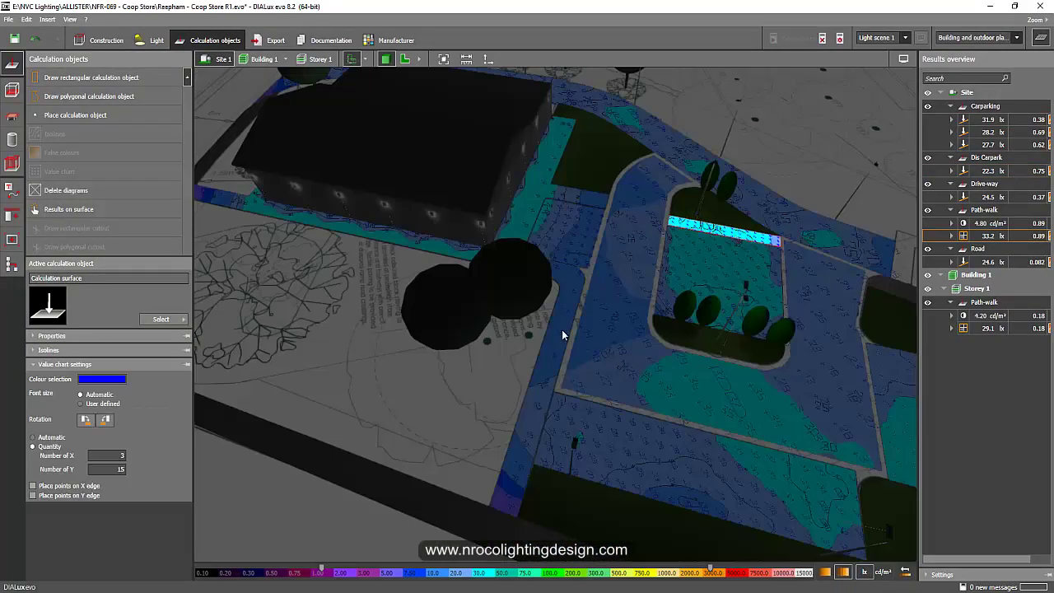
pyautogui.click(529, 216)
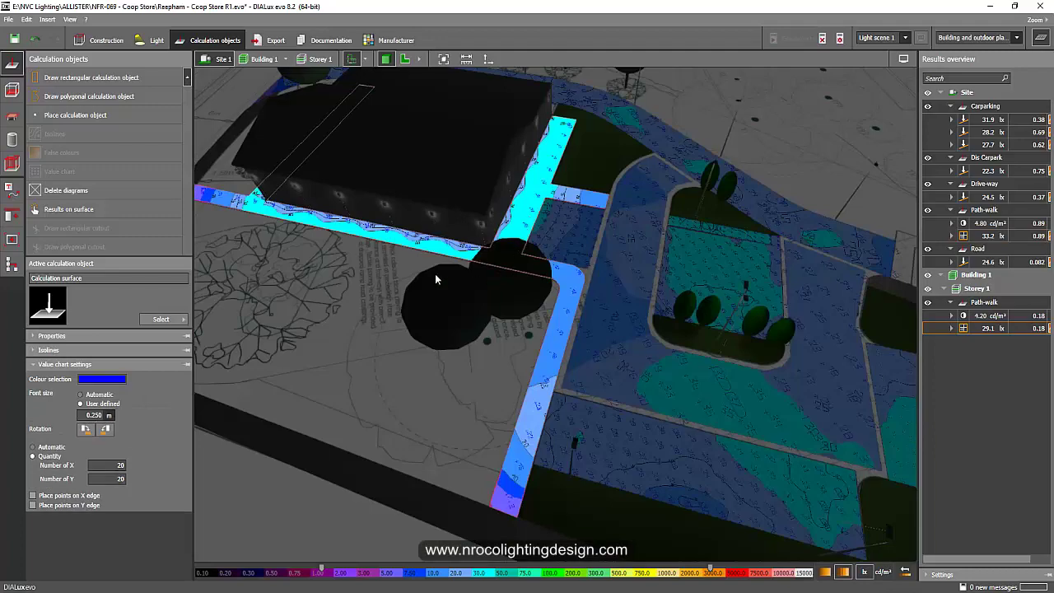
pyautogui.moveTo(436, 279); pyautogui.dragTo(510, 329, button='right')
pyautogui.moveTo(510, 330); pyautogui.dragTo(243, 350, button='middle')
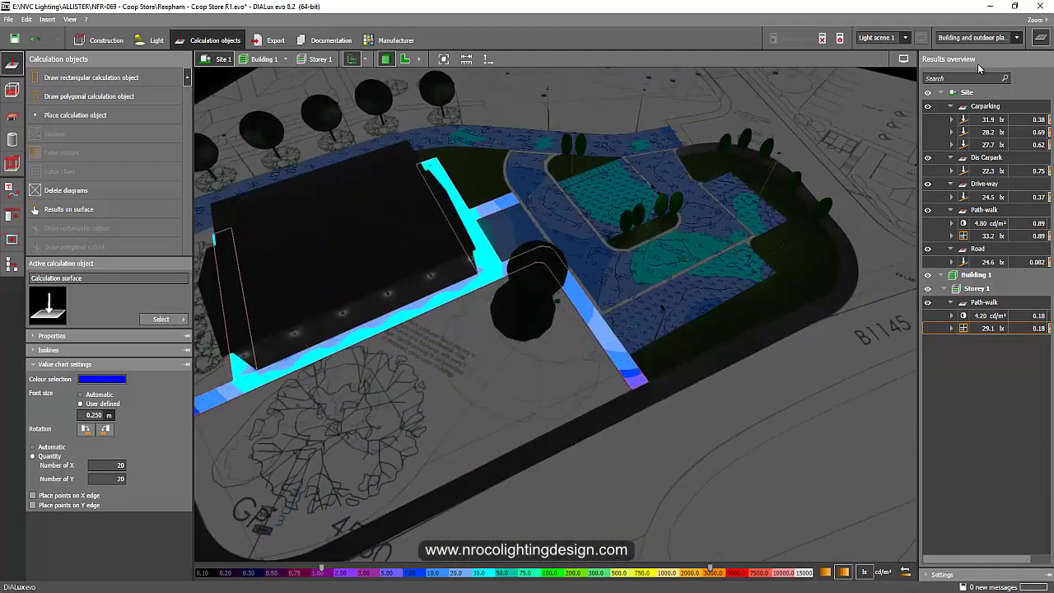
# - Hide the results overview, deselect the Path-walk surface and examine the calculation surfaces around the store and car park
pyautogui.click(1038, 43)
pyautogui.moveTo(878, 209); pyautogui.dragTo(841, 321, button='middle')
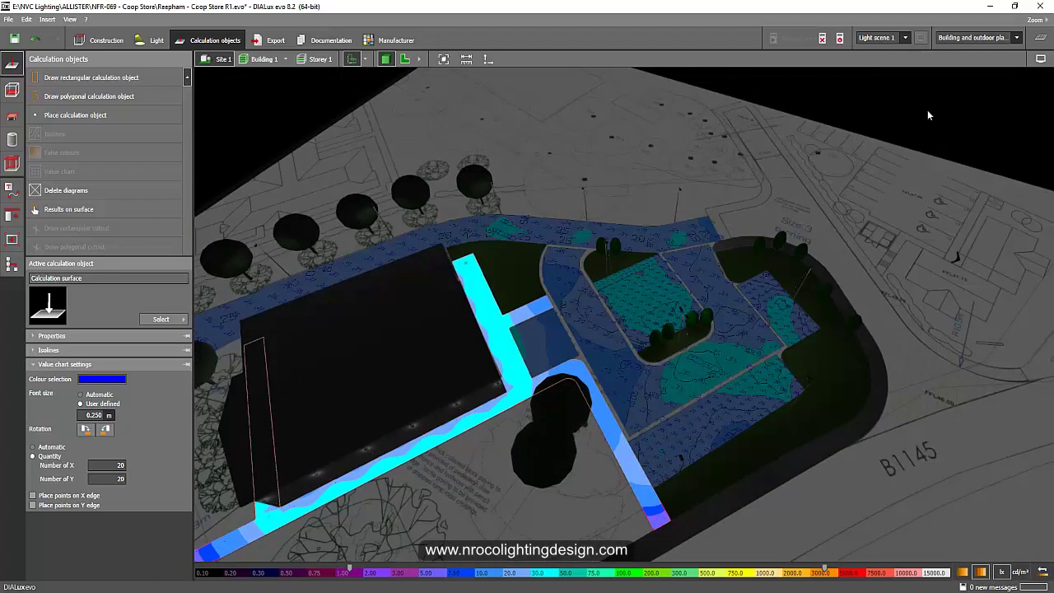
pyautogui.click(927, 111)
pyautogui.scroll(2, 798, 239)
pyautogui.moveTo(702, 250); pyautogui.dragTo(621, 246, button='right')
pyautogui.moveTo(623, 229); pyautogui.dragTo(827, 171, button='middle')
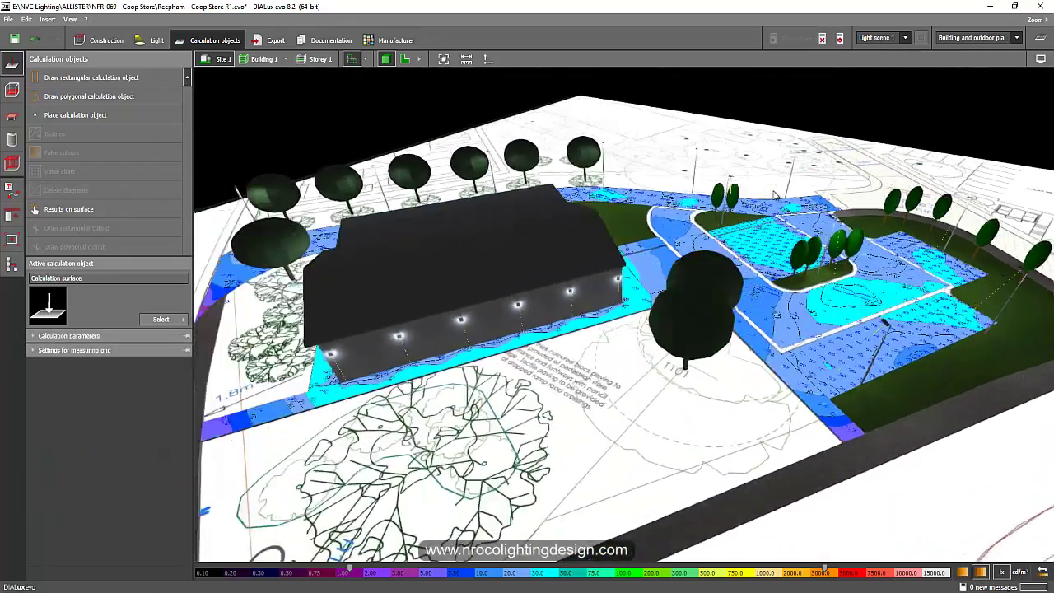
pyautogui.moveTo(827, 171); pyautogui.dragTo(711, 211, button='right')
pyautogui.moveTo(733, 261); pyautogui.dragTo(692, 239, button='middle')
pyautogui.scroll(-6, 698, 241)
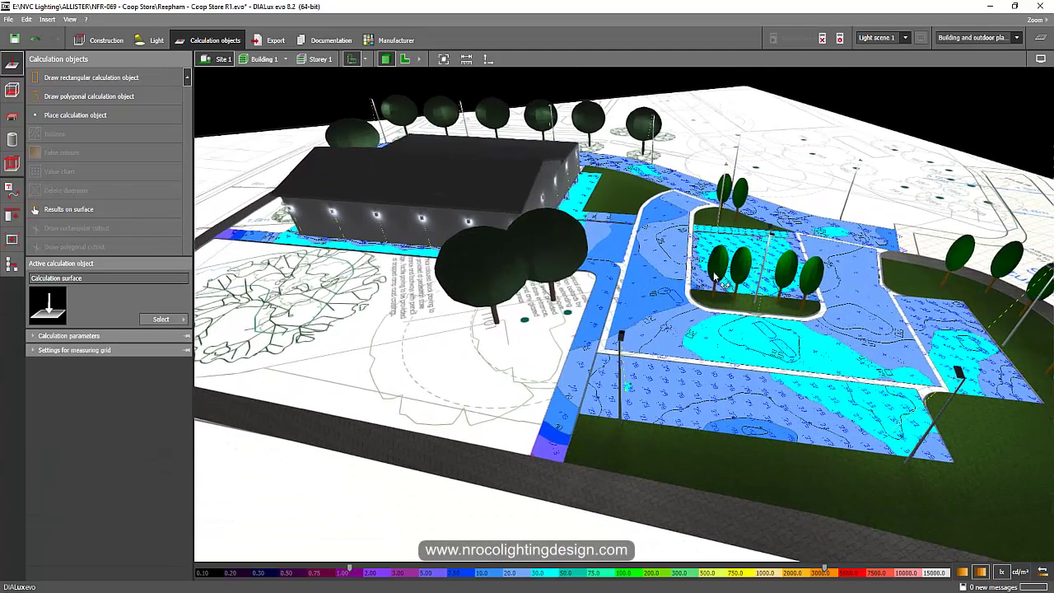
pyautogui.scroll(5, 694, 286)
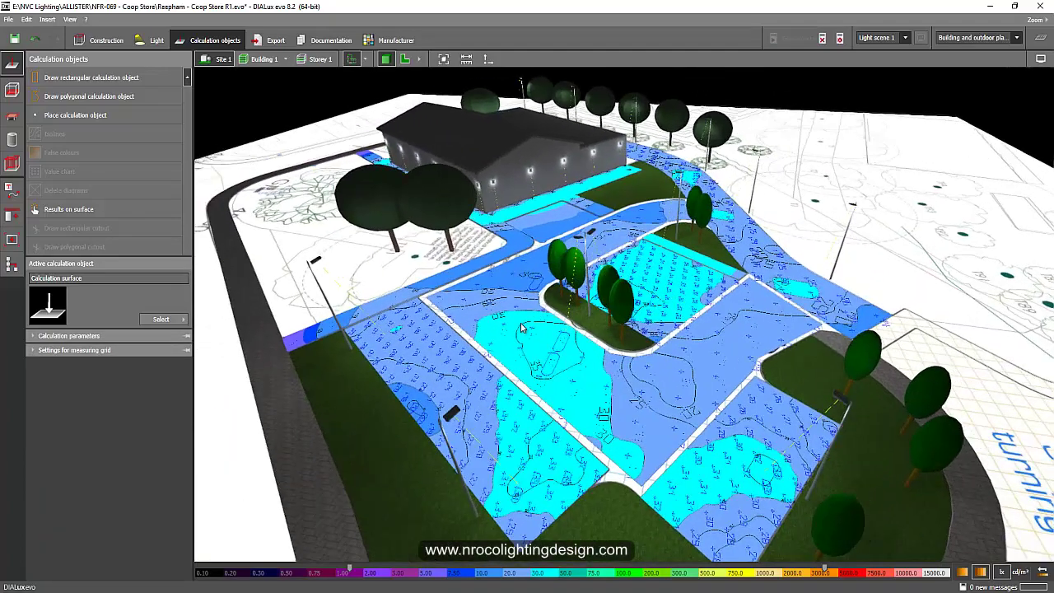
# - Select the Drive-way surface, clear the selection and switch to the construction mode
pyautogui.click(520, 327)
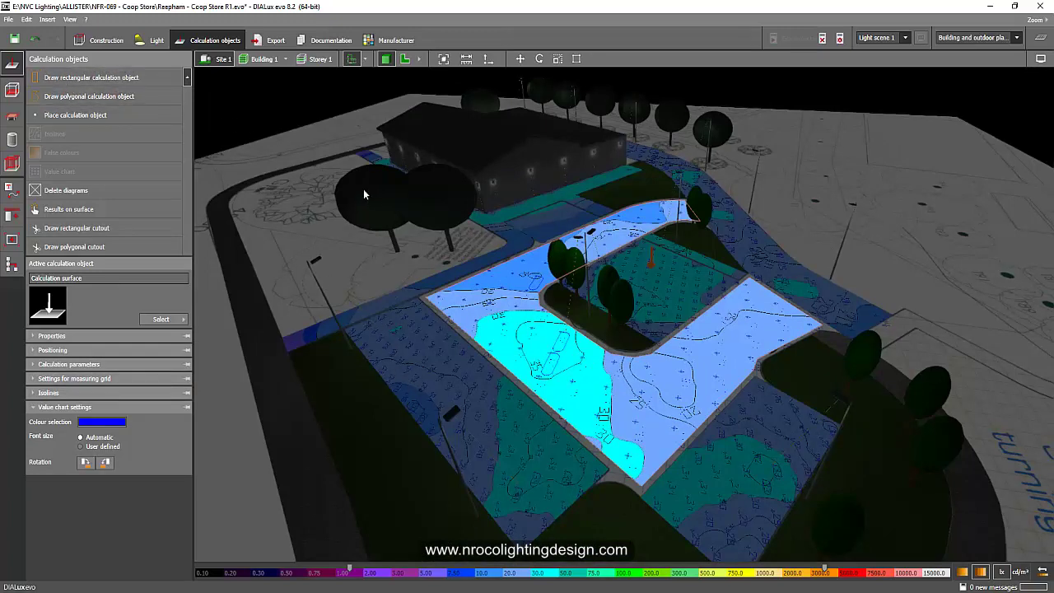
pyautogui.click(283, 100)
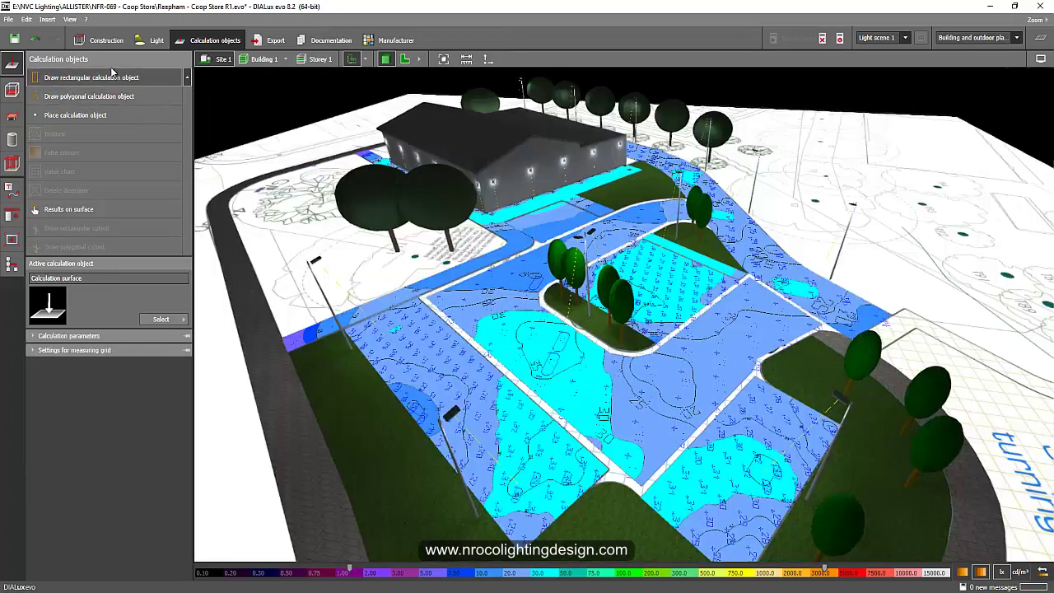
pyautogui.click(103, 40)
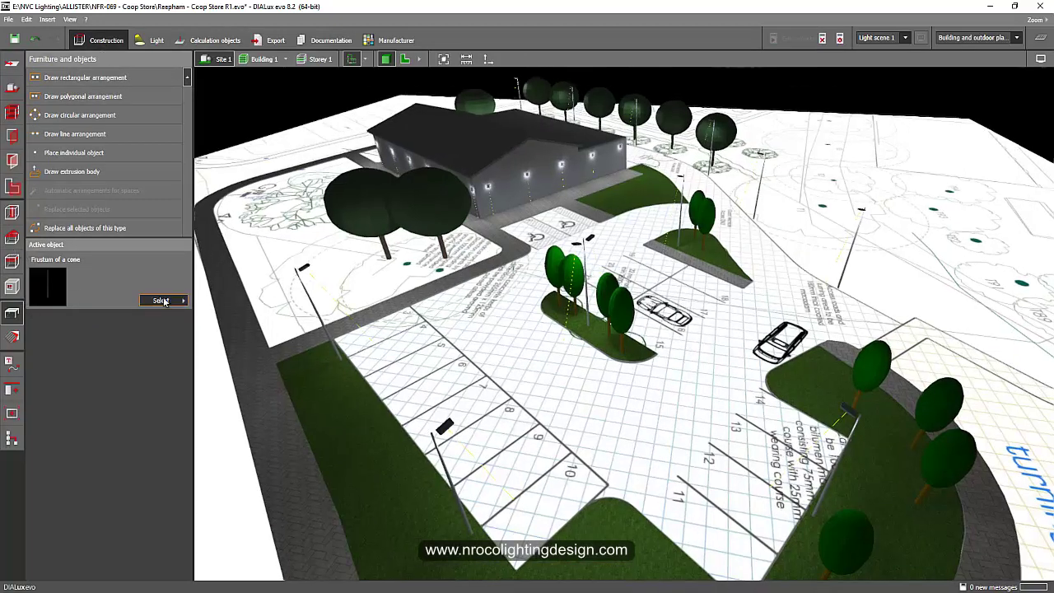
# - Review the objects available in the furniture and objects catalogue, and close it
pyautogui.click(162, 300)
pyautogui.click(163, 301)
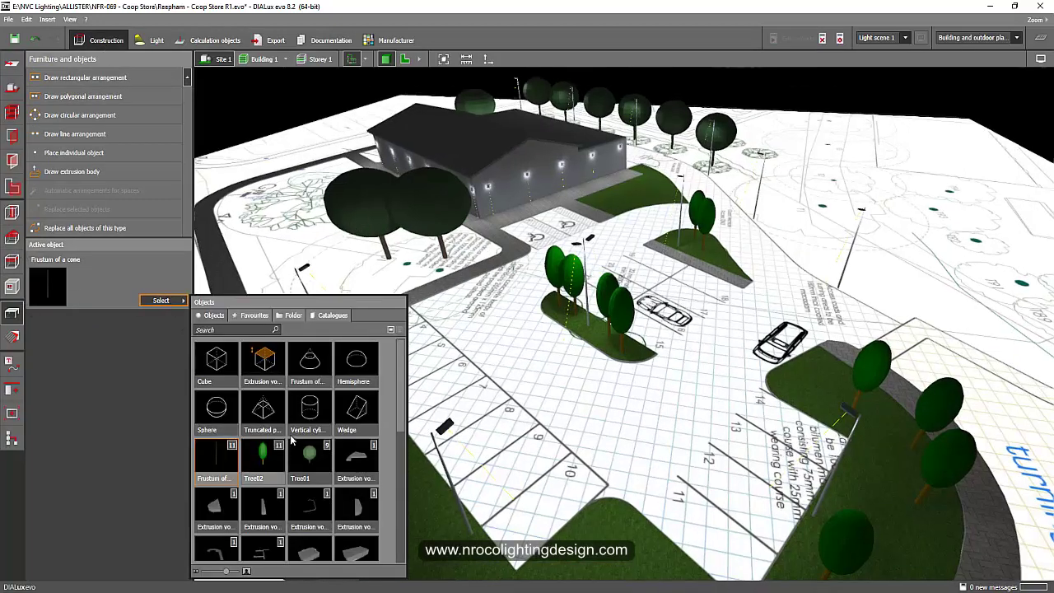
pyautogui.click(242, 124)
pyautogui.moveTo(275, 135); pyautogui.dragTo(690, 403, button='right')
pyautogui.moveTo(691, 408); pyautogui.dragTo(669, 400)
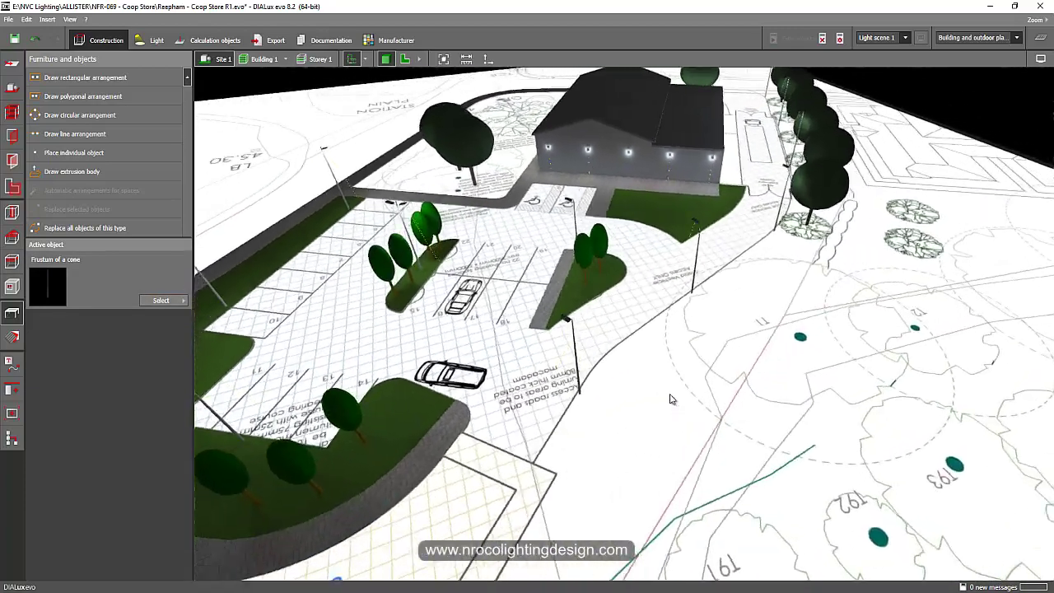
# - Select a lighting pole along the goods vehicle access road, check the objects catalogue again and examine the pole's surroundings
pyautogui.click(694, 282)
pyautogui.click(184, 302)
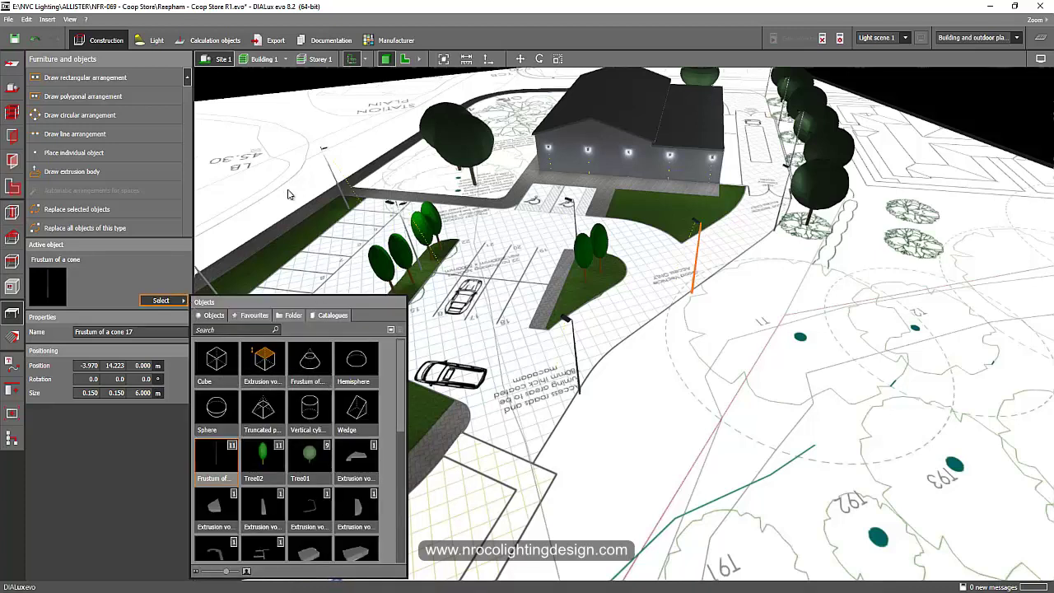
pyautogui.click(252, 95)
pyautogui.moveTo(787, 389); pyautogui.dragTo(716, 346, button='right')
pyautogui.scroll(3, 605, 222)
pyautogui.moveTo(605, 221); pyautogui.dragTo(618, 235, button='right')
pyautogui.scroll(-10, 618, 237)
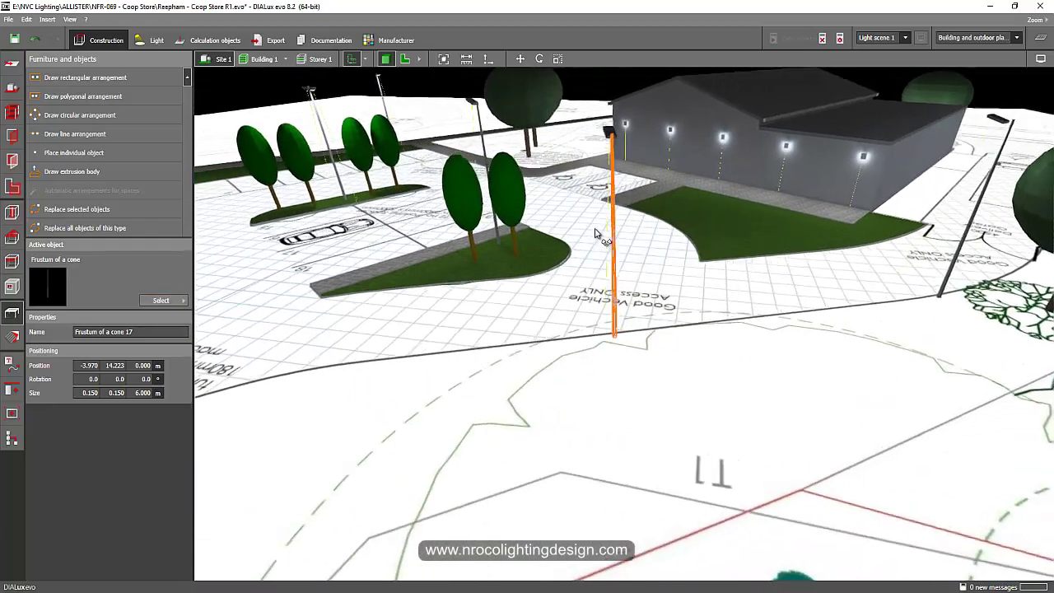
pyautogui.scroll(6, 730, 340)
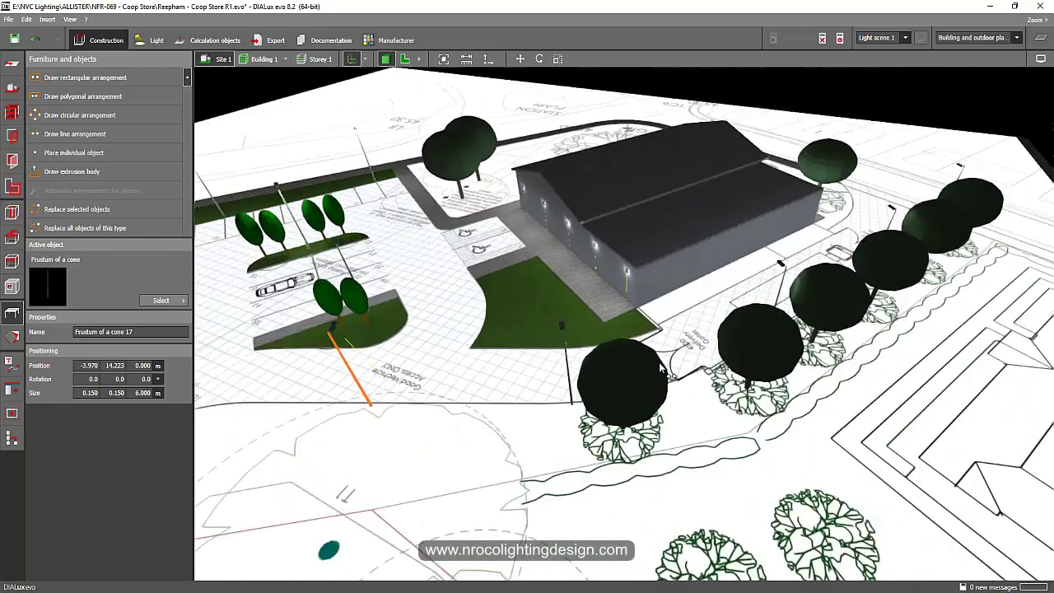
pyautogui.moveTo(661, 370); pyautogui.dragTo(1027, 187, button='right')
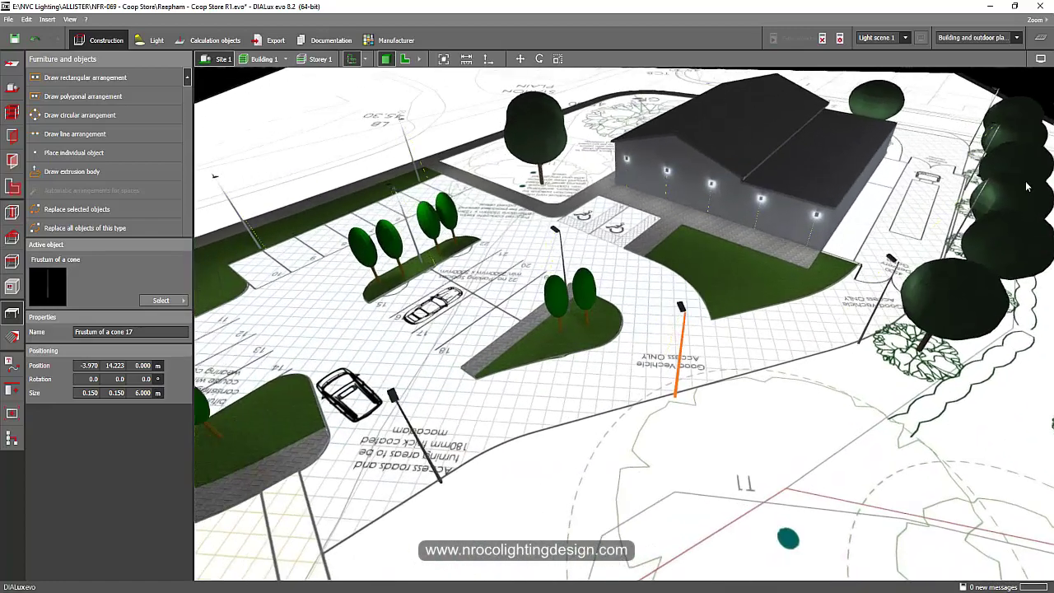
# - Display the calculation results over the 3D site, deselect the pole and examine the car park and access road
pyautogui.click(1039, 38)
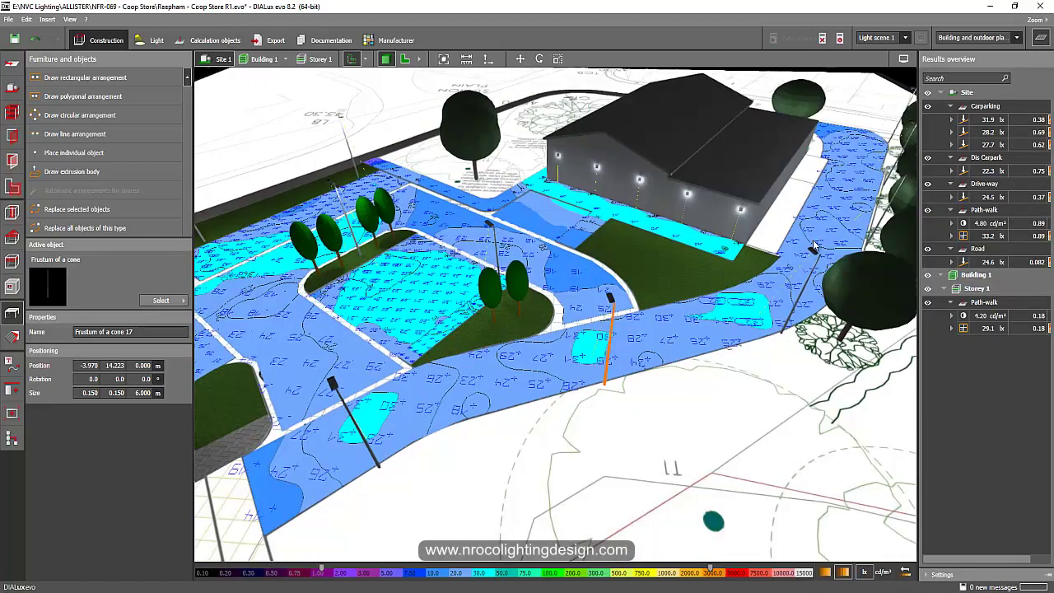
pyautogui.moveTo(461, 326); pyautogui.dragTo(758, 290, button='right')
pyautogui.click(478, 295)
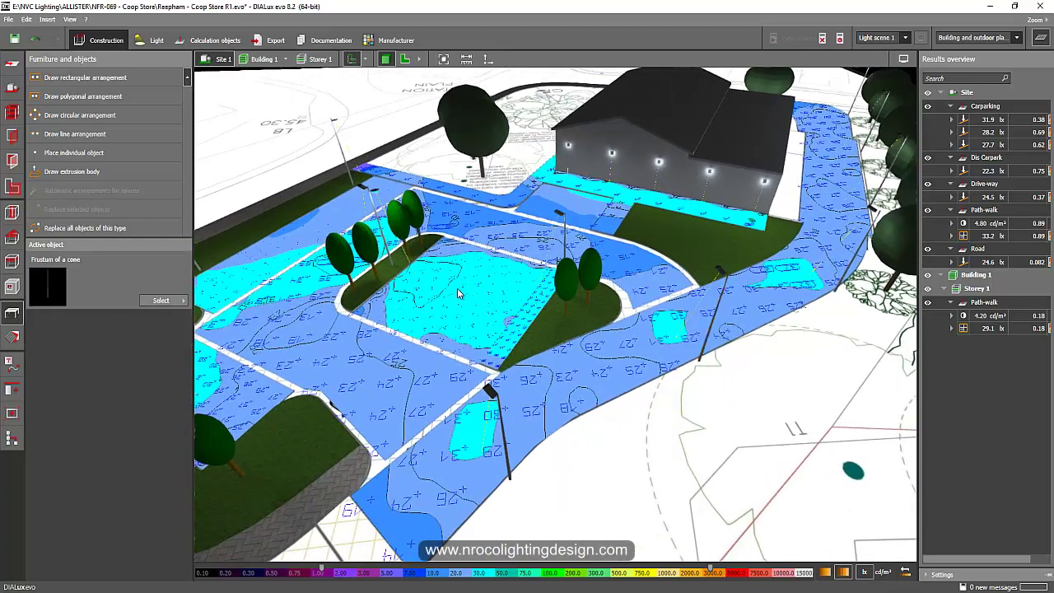
pyautogui.moveTo(440, 236); pyautogui.dragTo(528, 290, button='middle')
pyautogui.scroll(-3, 468, 168)
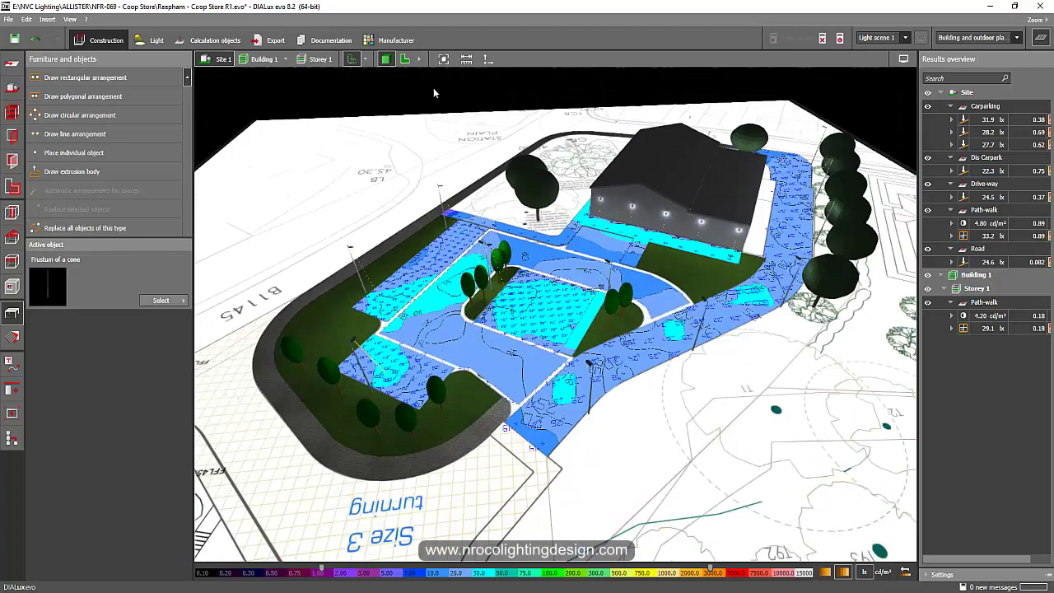
pyautogui.scroll(3, 496, 310)
pyautogui.moveTo(413, 317); pyautogui.dragTo(479, 349, button='right')
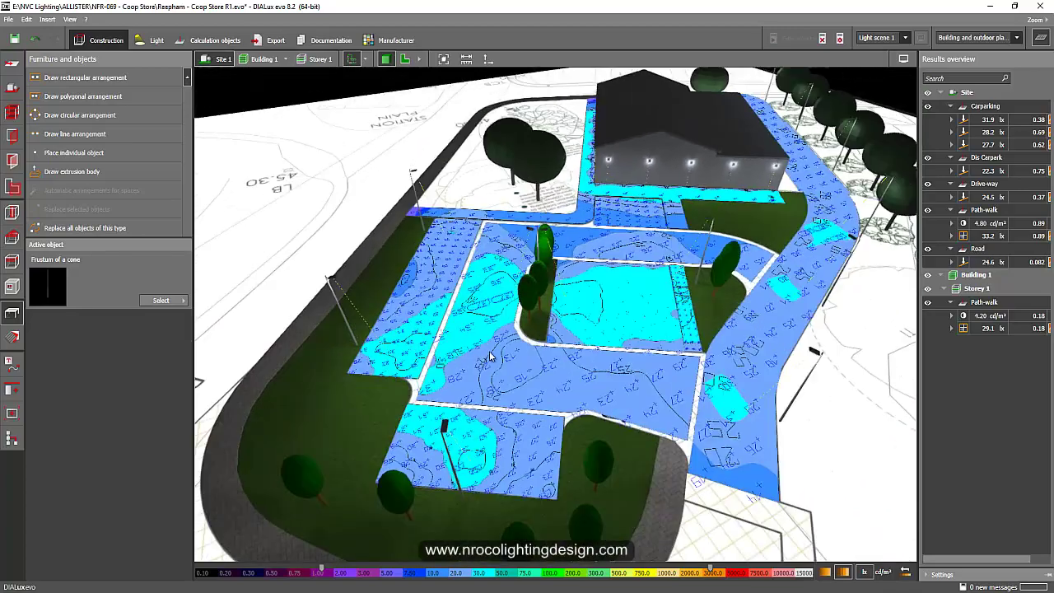
pyautogui.moveTo(572, 366); pyautogui.dragTo(522, 344, button='middle')
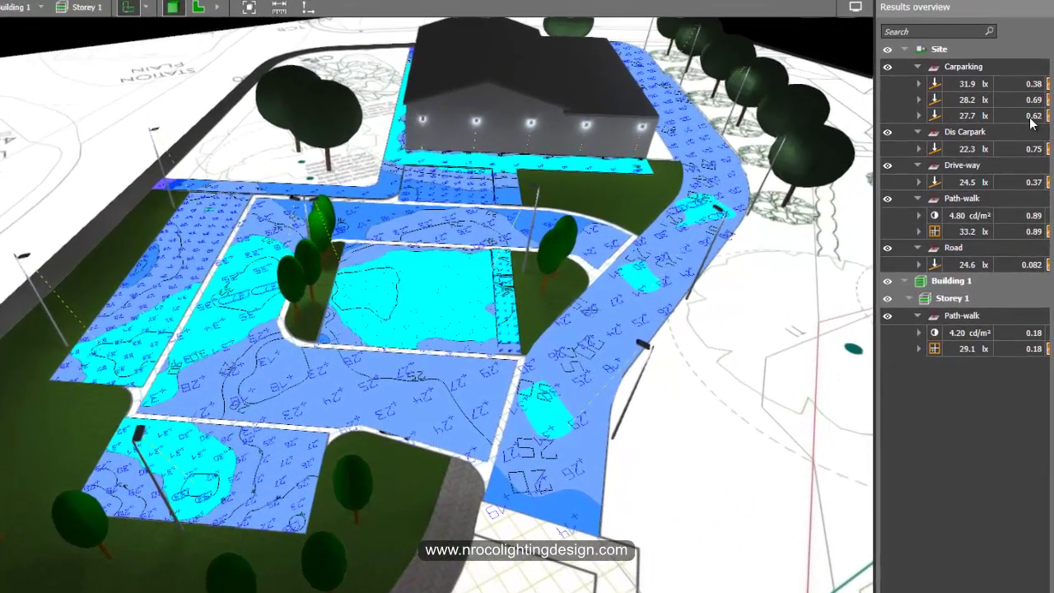
# - Select the Drive-way result and the paving along the store front in turn, clearing the selection after each
pyautogui.click(971, 181)
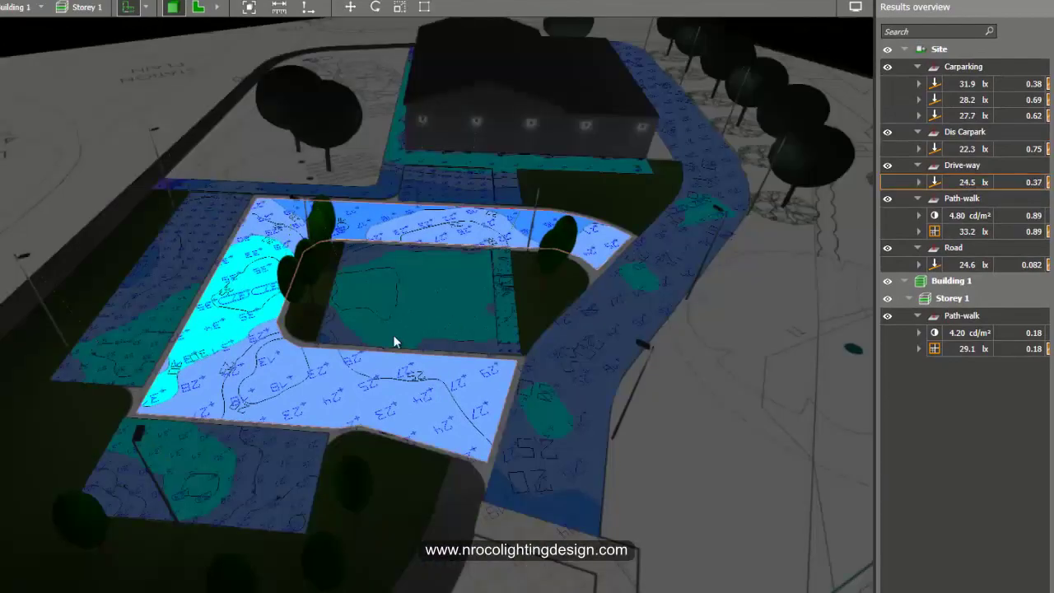
pyautogui.click(45, 39)
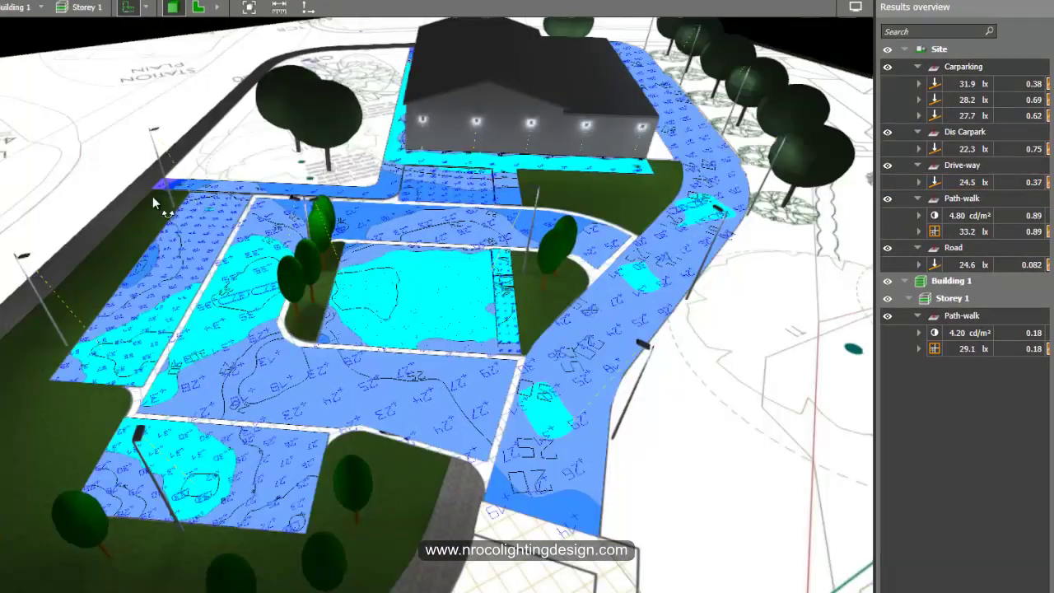
pyautogui.moveTo(305, 222); pyautogui.dragTo(531, 325, button='right')
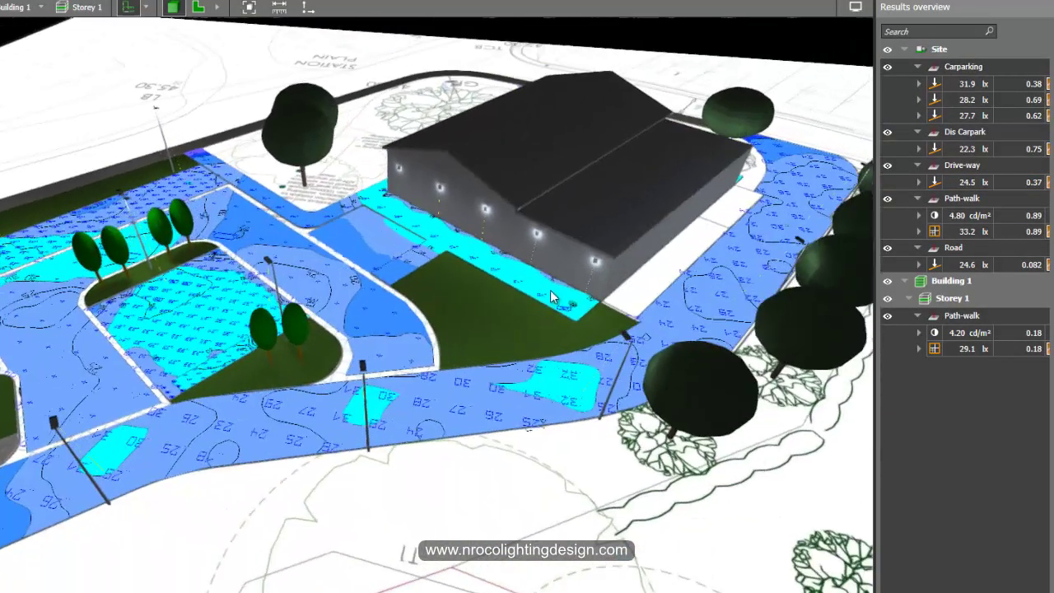
pyautogui.click(552, 296)
pyautogui.moveTo(708, 255); pyautogui.dragTo(614, 356, button='middle')
pyautogui.click(665, 124)
pyautogui.moveTo(522, 268); pyautogui.dragTo(606, 353, button='right')
pyautogui.moveTo(287, 352); pyautogui.dragTo(516, 295, button='right')
pyautogui.scroll(3, 705, 279)
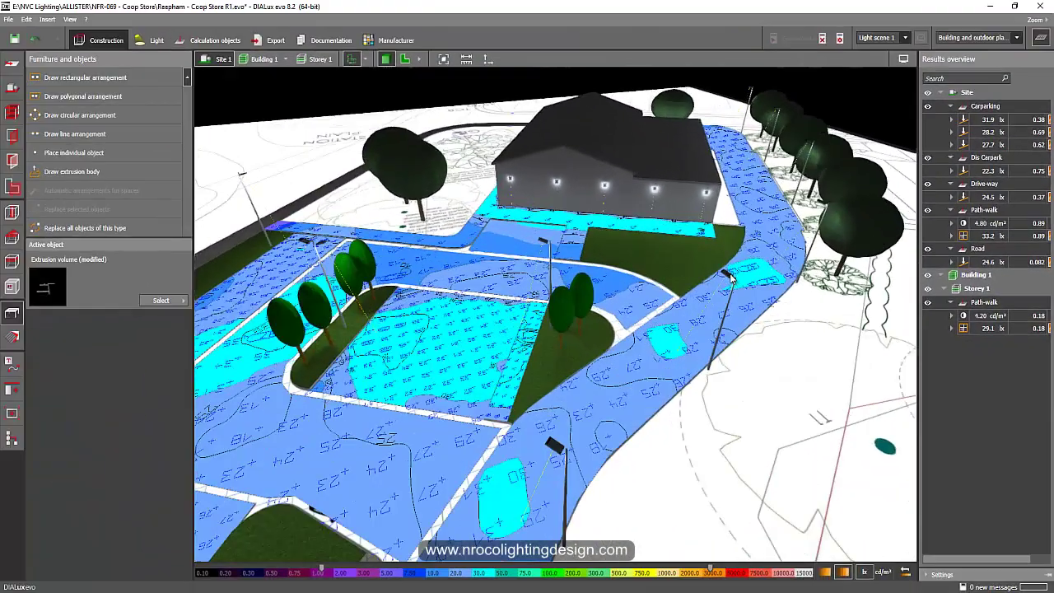
# - Select the luminaire arrangement along the access road and delivery lane to examine its light distribution
pyautogui.click(727, 280)
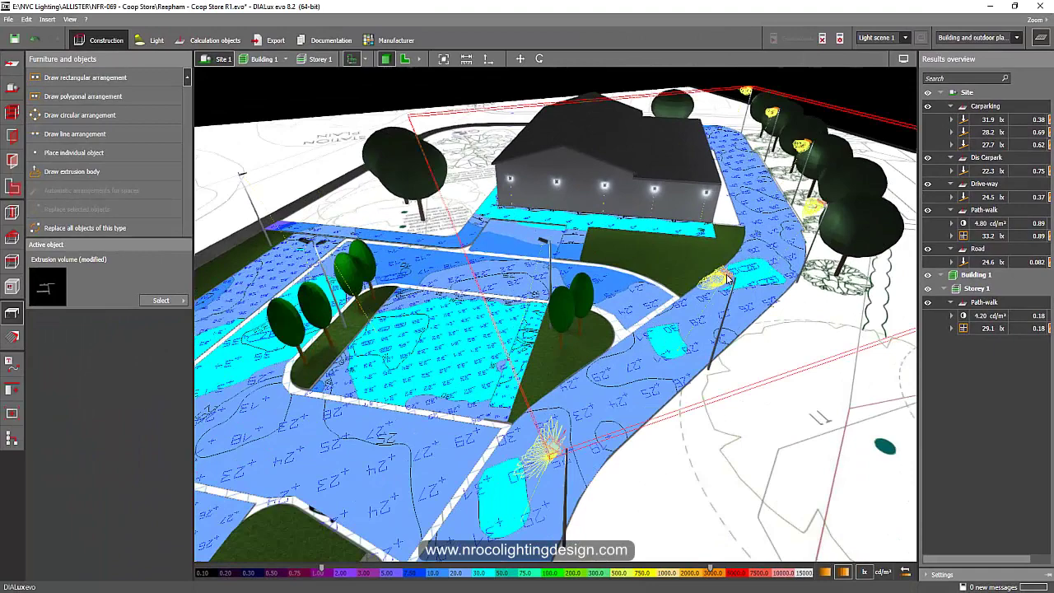
pyautogui.click(360, 105)
pyautogui.scroll(2, 791, 246)
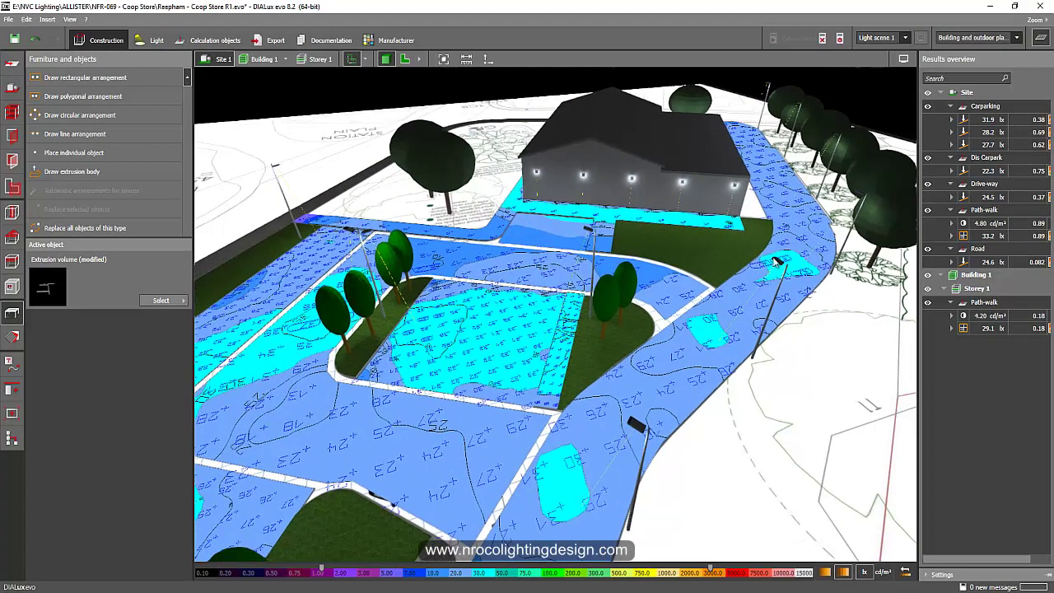
pyautogui.click(774, 263)
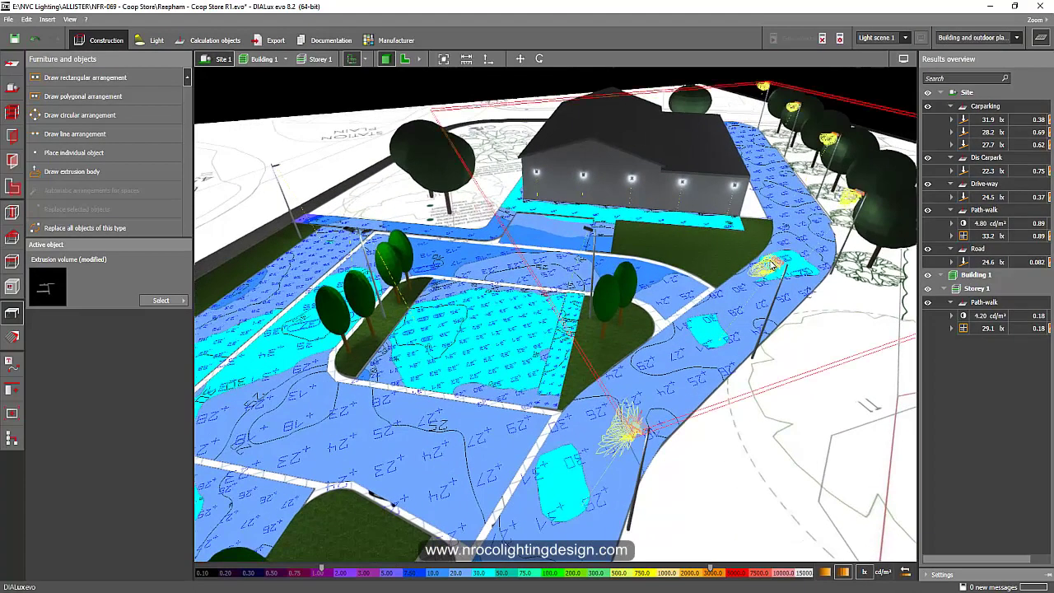
# - Select the luminaire on the triangular planting island's pole, review its data in the light mode and clear the selection
pyautogui.click(586, 232)
pyautogui.click(14, 86)
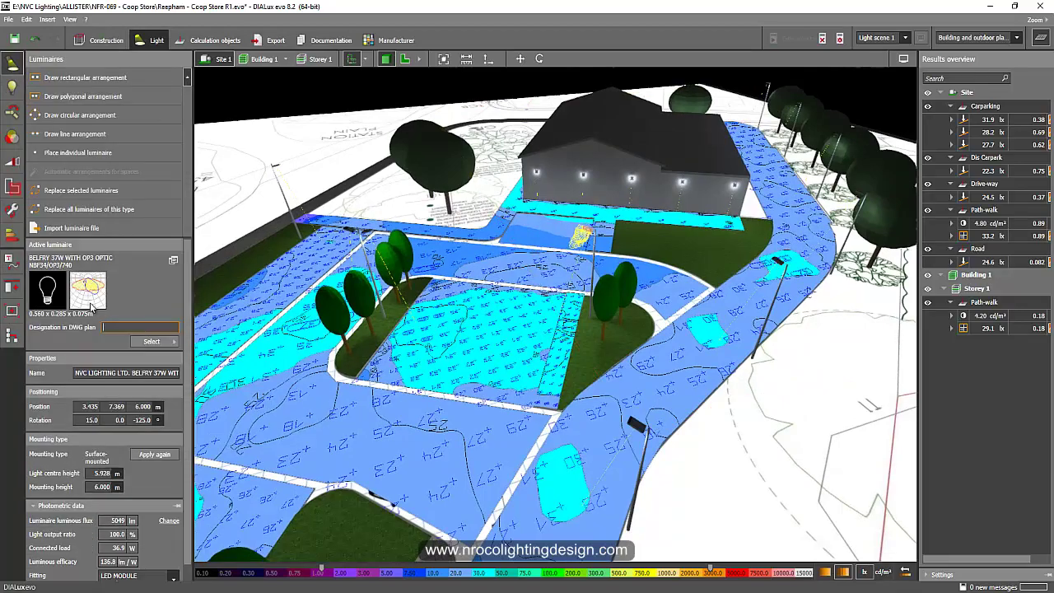
pyautogui.click(249, 97)
pyautogui.moveTo(248, 96); pyautogui.dragTo(758, 415, button='right')
pyautogui.scroll(-3, 400, 255)
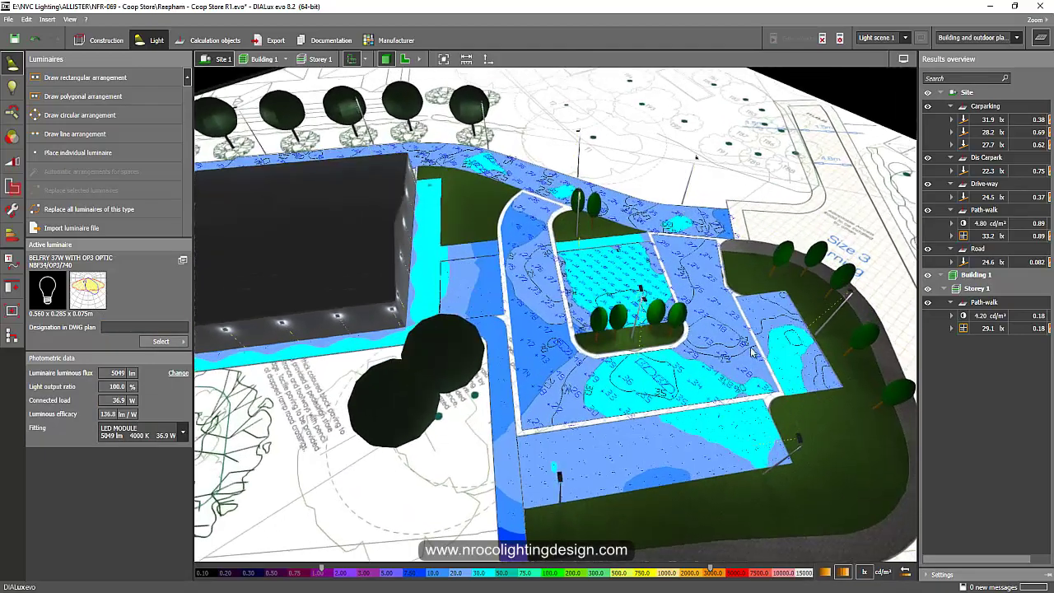
# - Hide the CAD site plan underlay and view the store, car park and paths with only their calculation results
pyautogui.moveTo(682, 259); pyautogui.dragTo(528, 327)
pyautogui.scroll(-4, 527, 327)
pyautogui.moveTo(420, 332); pyautogui.dragTo(466, 330, button='middle')
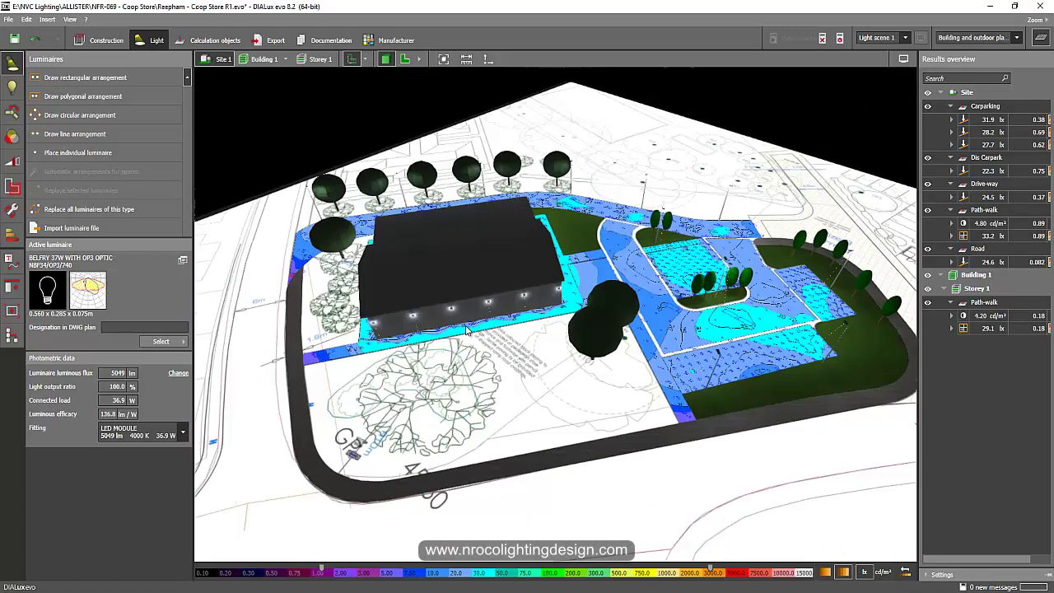
pyautogui.click(349, 60)
pyautogui.moveTo(299, 165); pyautogui.dragTo(404, 324)
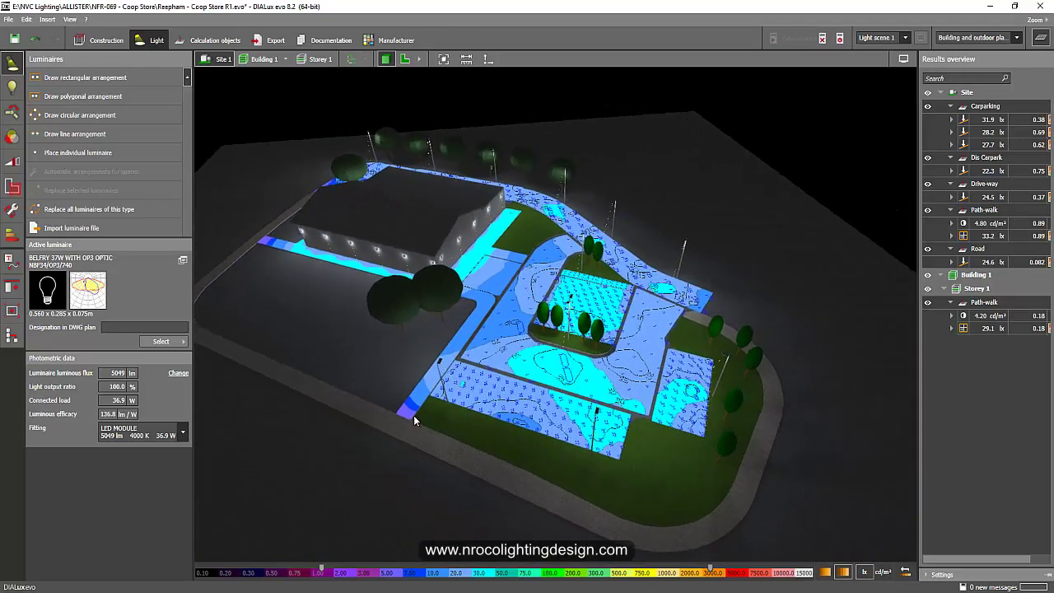
pyautogui.scroll(5, 413, 415)
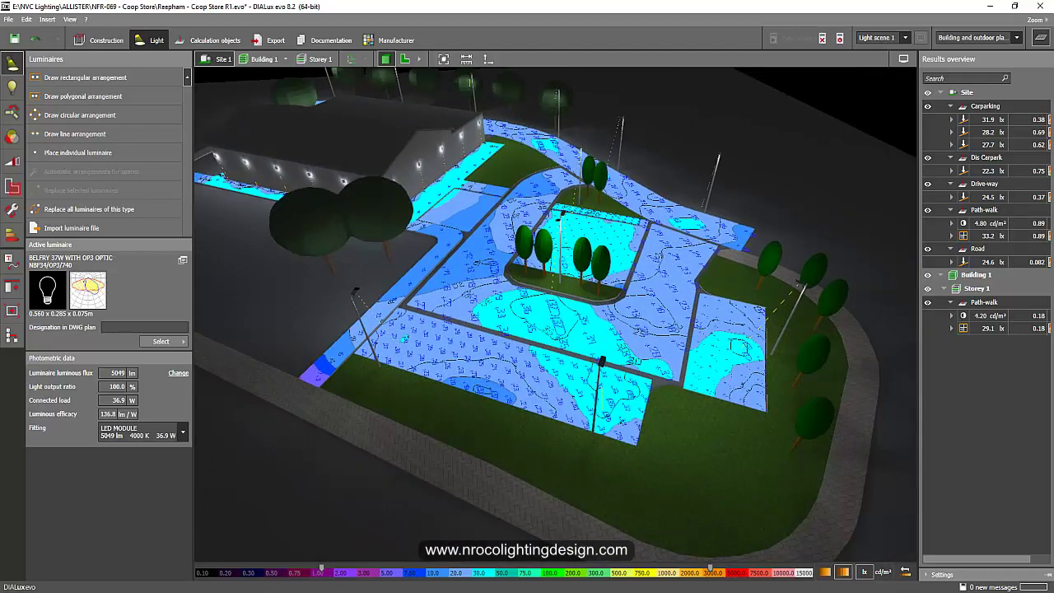
# - Switch to the web browser and look through the lighting design website and the list of lighting courses on Udemy
pyautogui.click(258, 544)
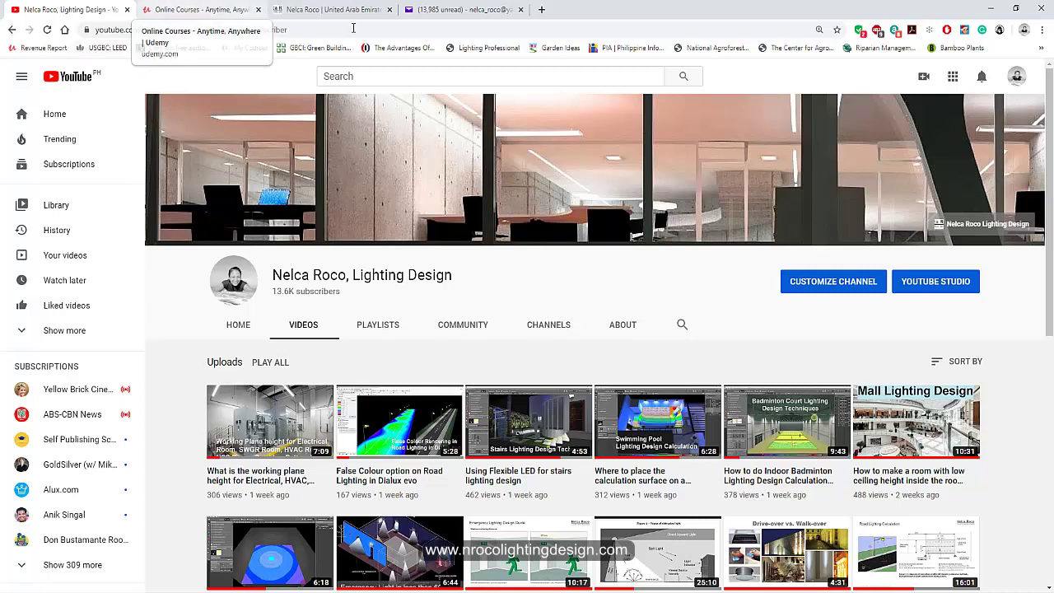
pyautogui.click(326, 10)
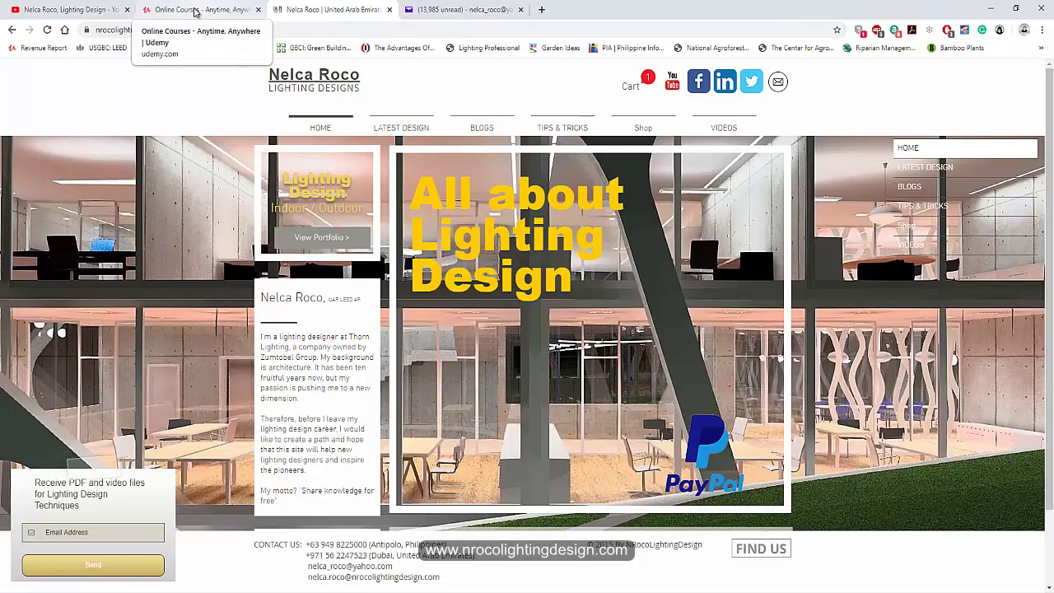
pyautogui.click(195, 11)
pyautogui.scroll(-1, 527, 303)
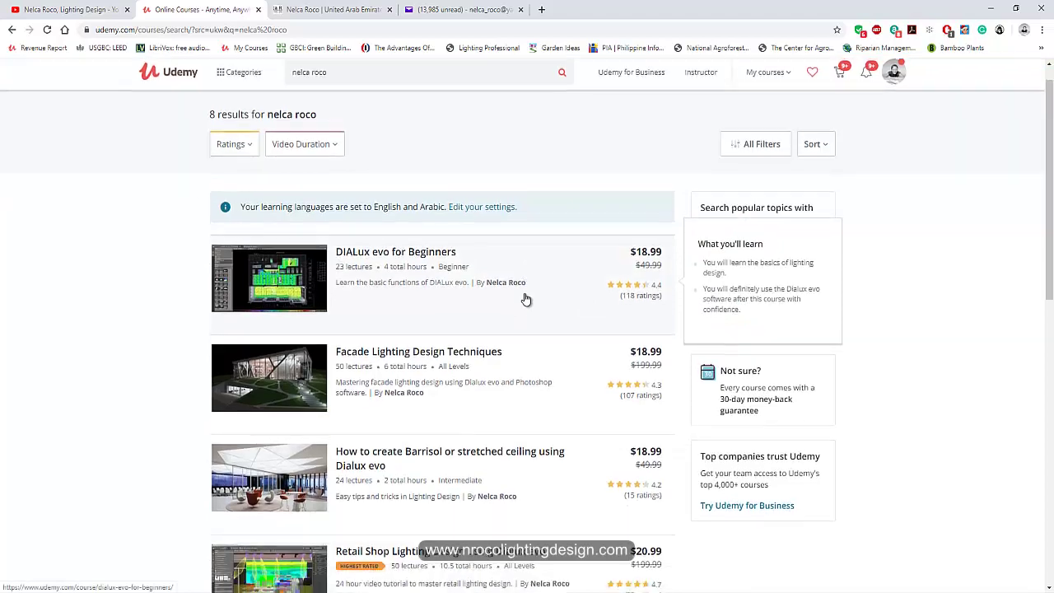
pyautogui.scroll(2, 363, 230)
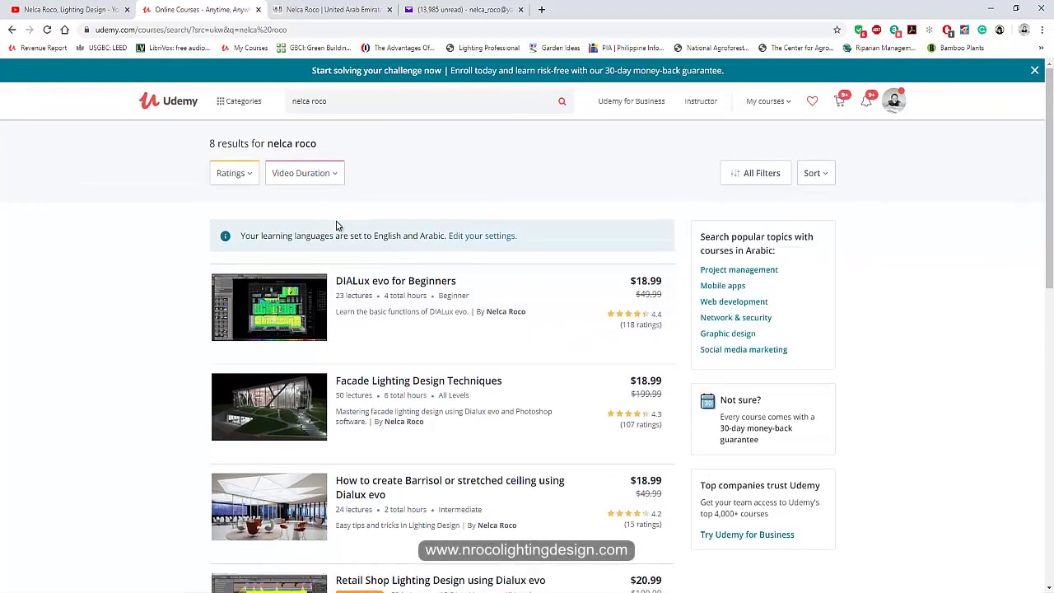
pyautogui.scroll(-5, 353, 283)
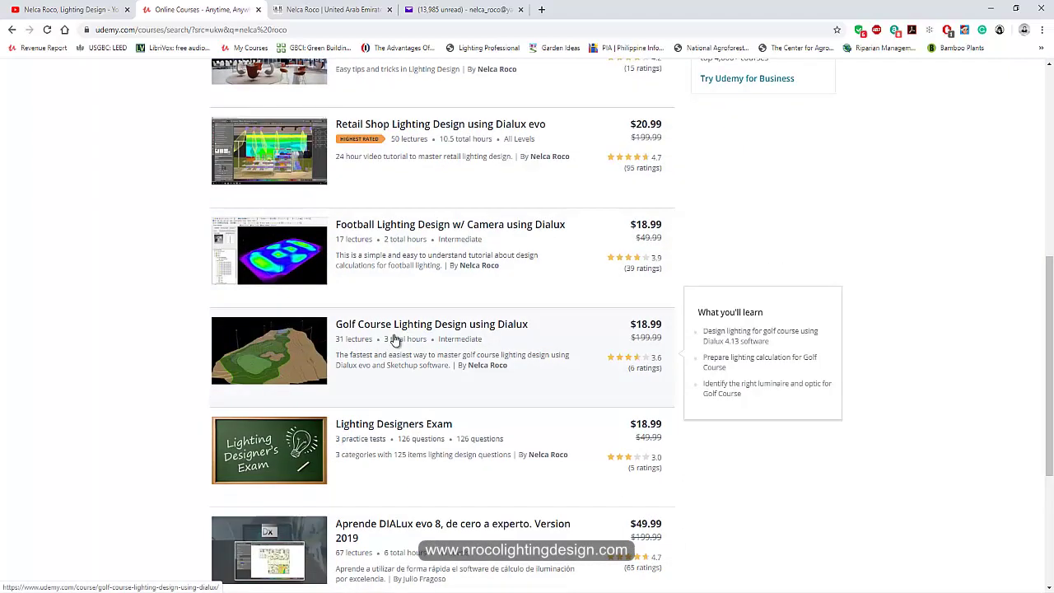
pyautogui.scroll(-2, 395, 339)
pyautogui.scroll(6, 326, 289)
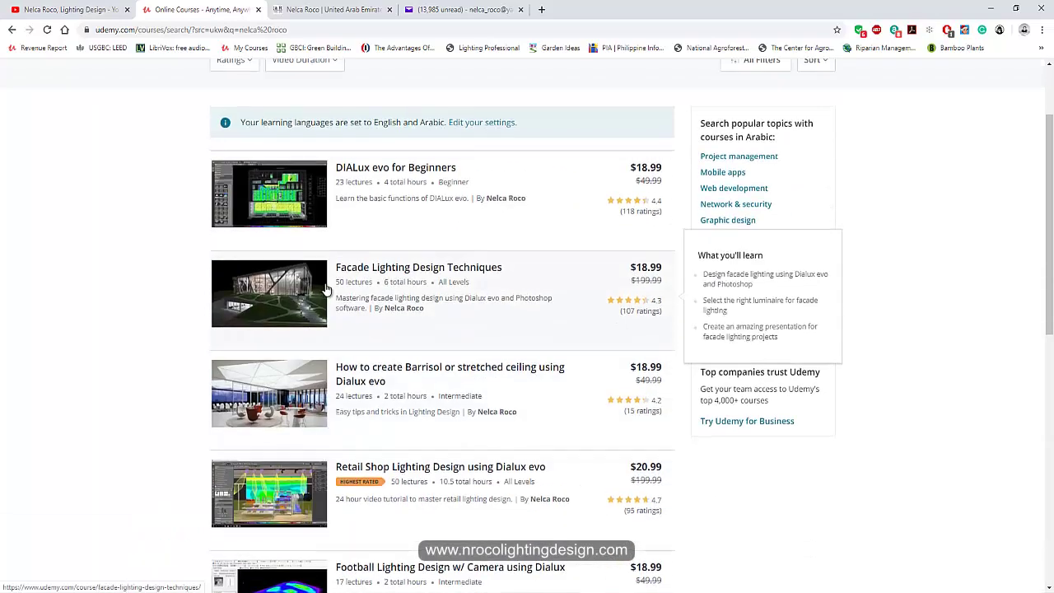
pyautogui.scroll(1, 412, 284)
pyautogui.scroll(-3, 193, 332)
pyautogui.scroll(-3, 379, 395)
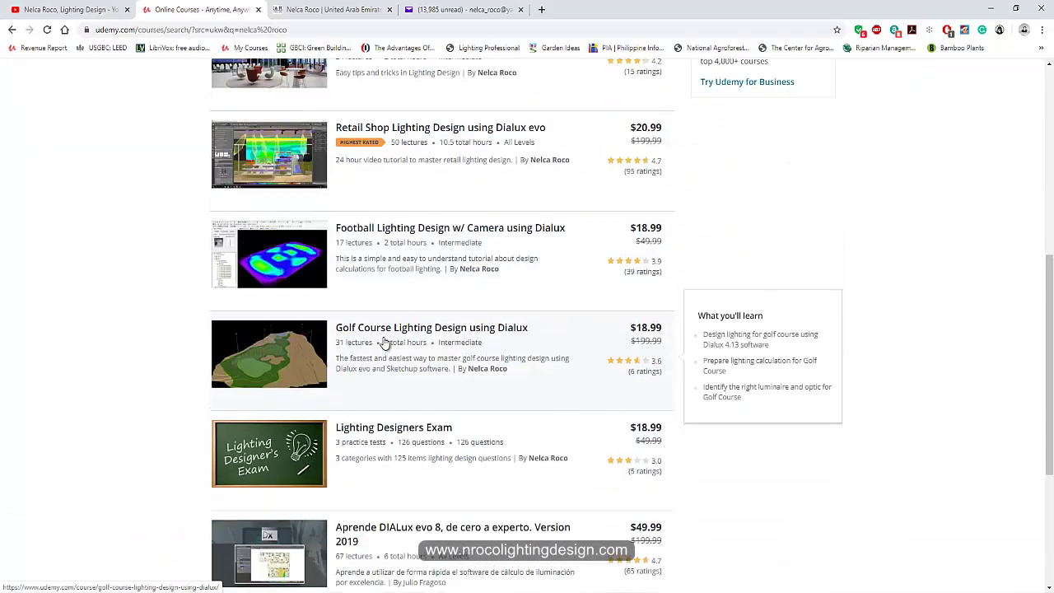
pyautogui.scroll(5, 305, 318)
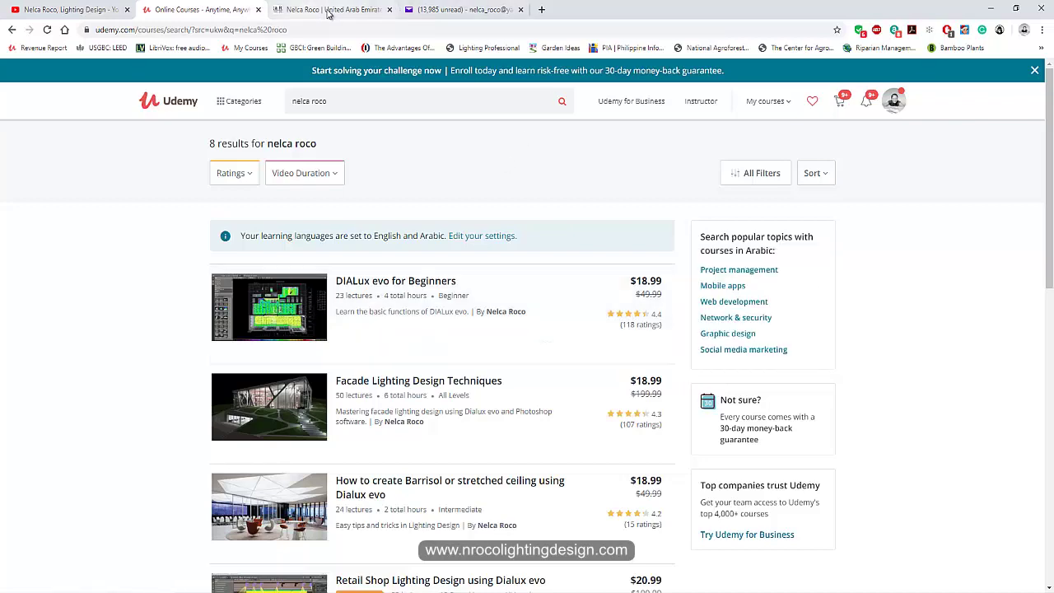
# - Revisit the lighting design website and bring up the YouTube channel's uploaded videos
pyautogui.click(327, 13)
pyautogui.click(83, 12)
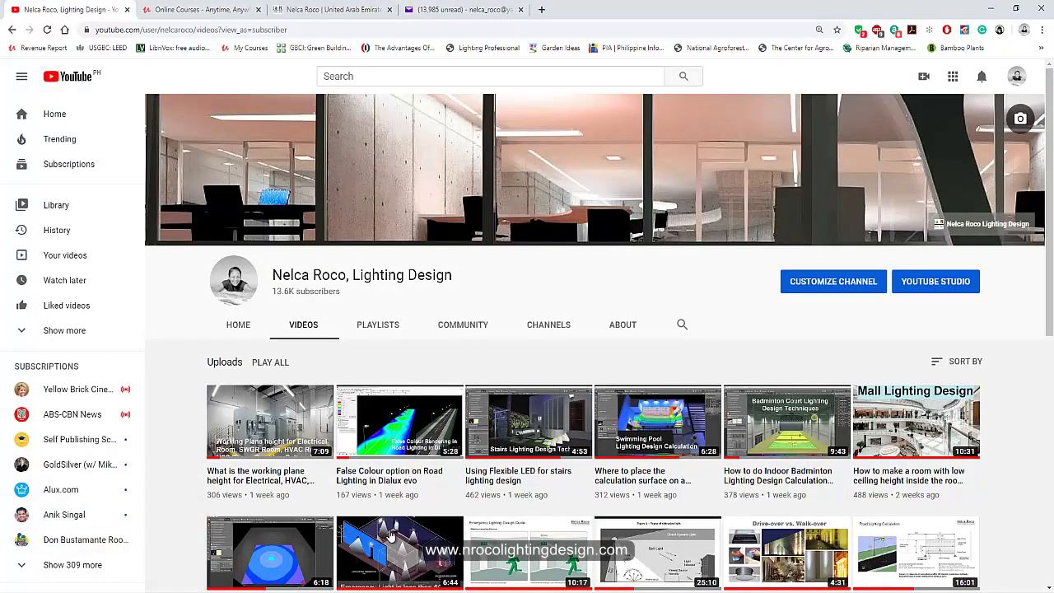
# - Switch back to DIALux evo and examine the false-colour results of the car park and access road from the road entrance side
pyautogui.moveTo(443, 591)
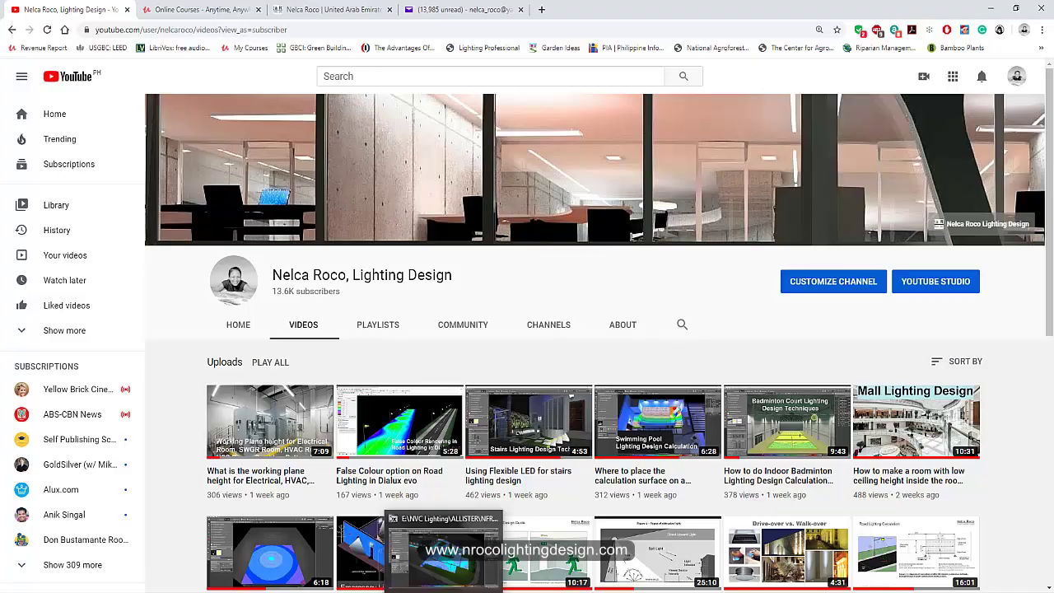
pyautogui.click(440, 569)
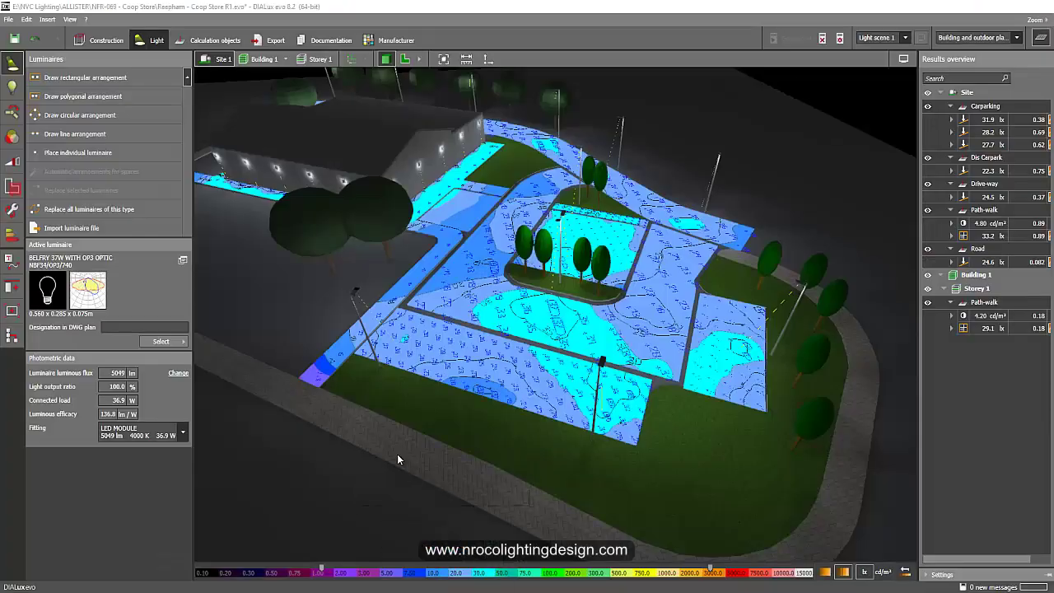
pyautogui.moveTo(533, 449); pyautogui.dragTo(477, 432)
pyautogui.moveTo(477, 432)
pyautogui.mouseDown(button='right')
pyautogui.moveTo(476, 423)
pyautogui.moveTo(530, 445)
pyautogui.moveTo(485, 435)
pyautogui.mouseUp(button='right')
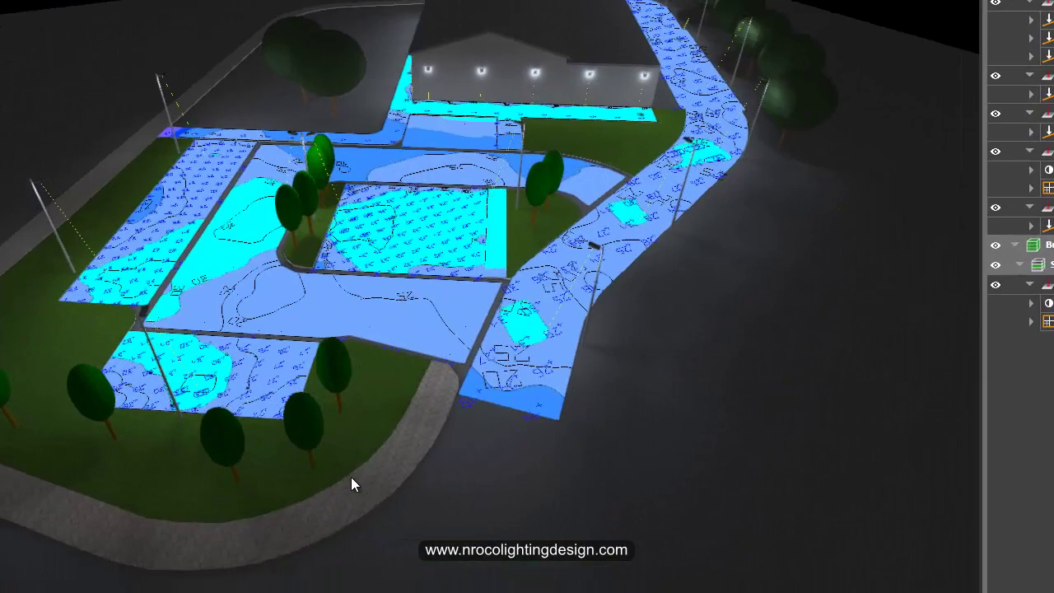
pyautogui.moveTo(351, 477); pyautogui.dragTo(346, 144)
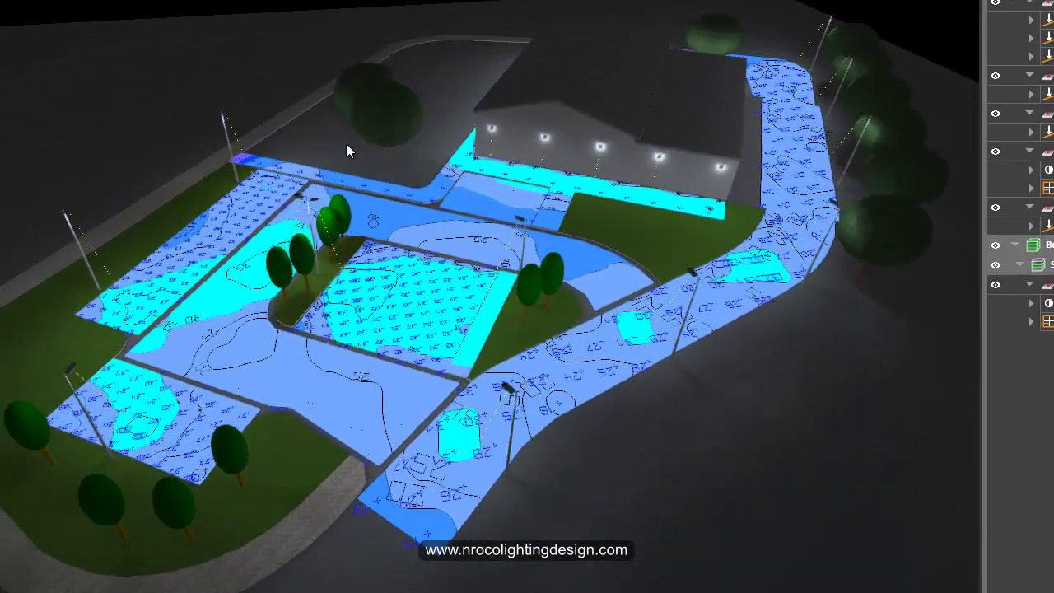